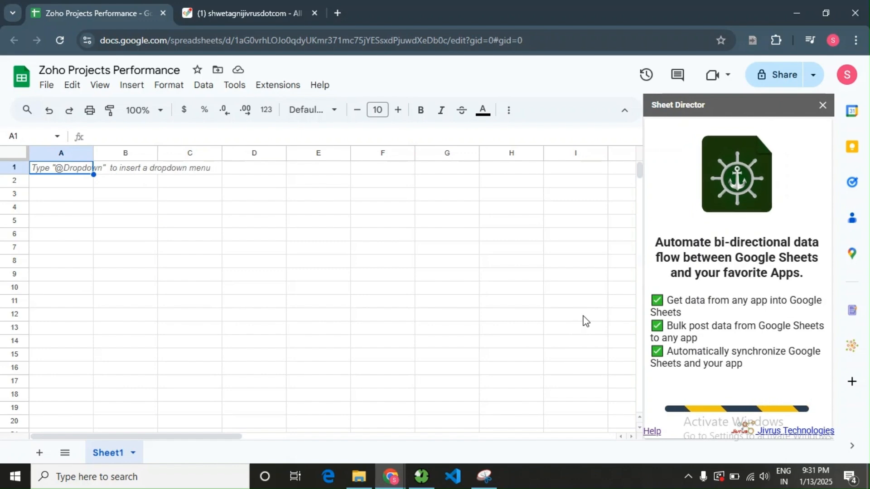
Search the app list for "zoho pr" and choose Zoho Projects for a new service.
left_click(756, 175)
type("zoho pr")
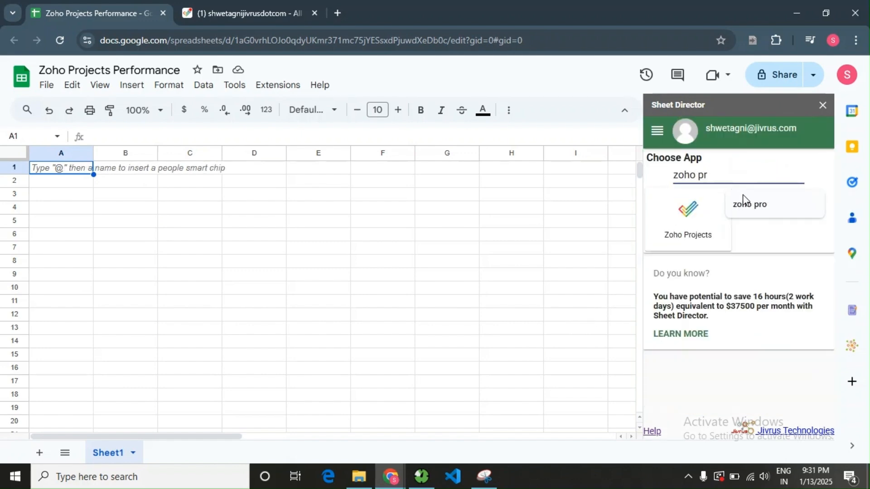
left_click(684, 218)
Connect Sheet Director to Zoho Projects, accept the requested permissions and return to the spreadsheet.
scroll(710, 306, "down", 2)
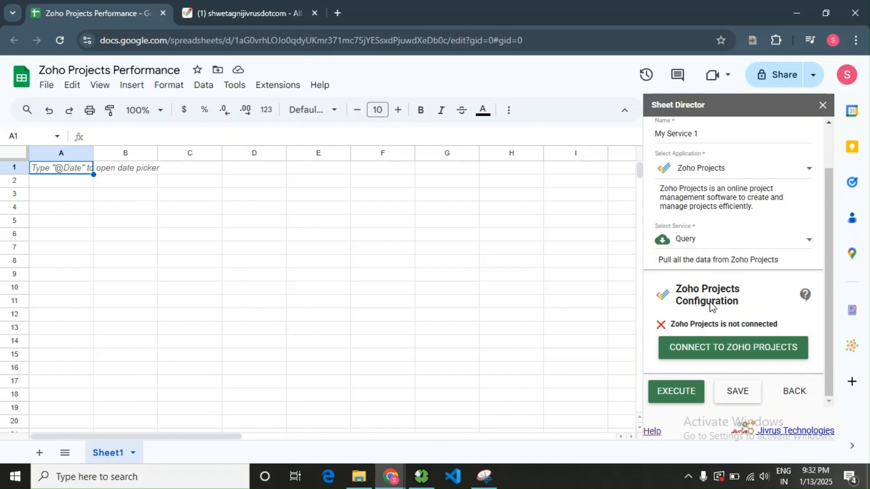
left_click(709, 346)
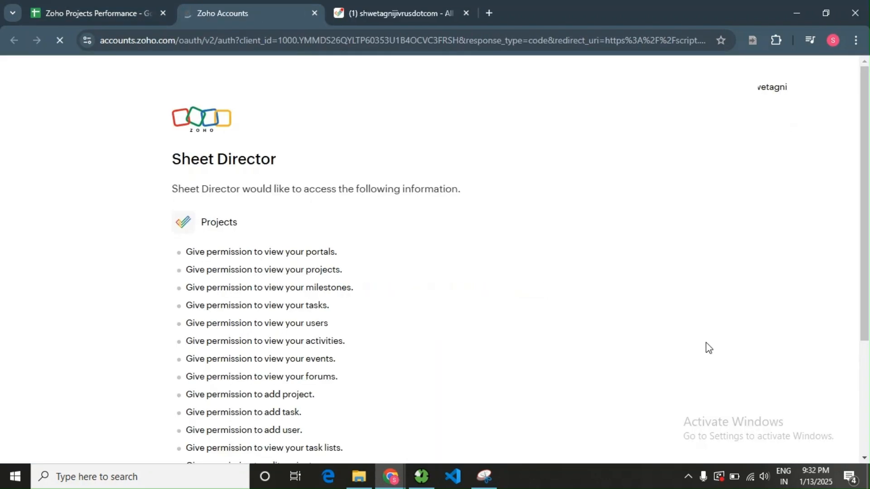
scroll(536, 357, "down", 5)
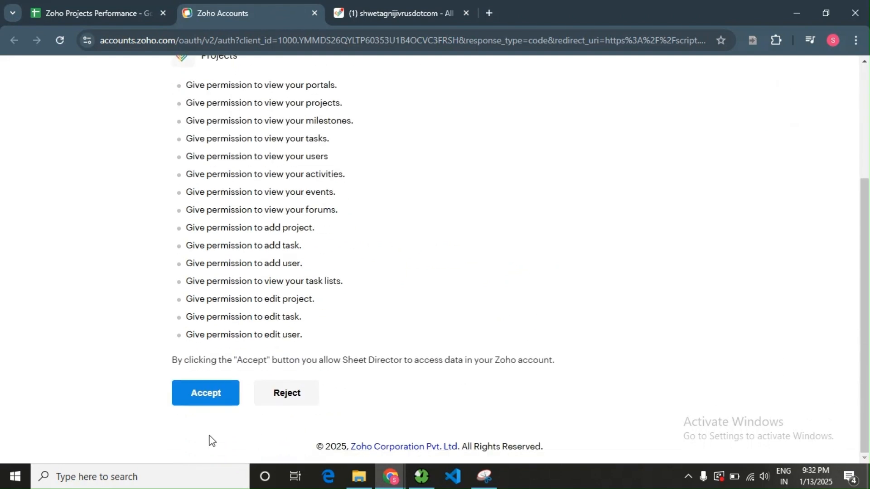
left_click(206, 402)
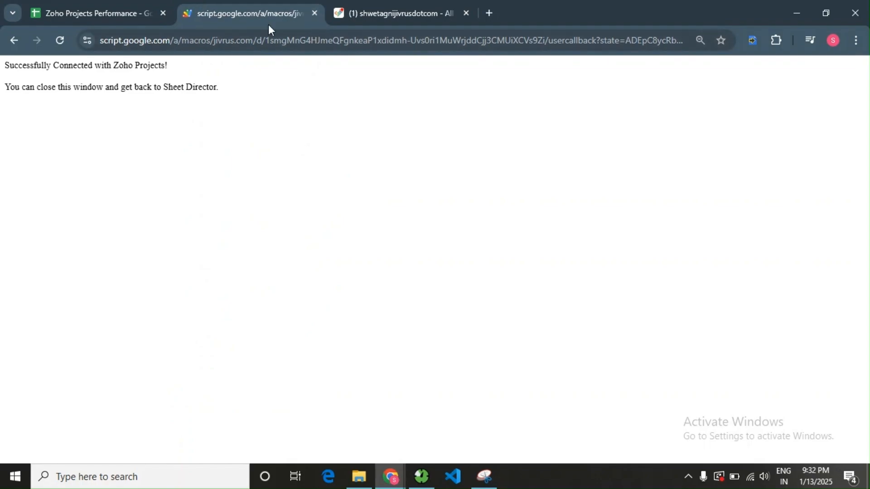
left_click(315, 13)
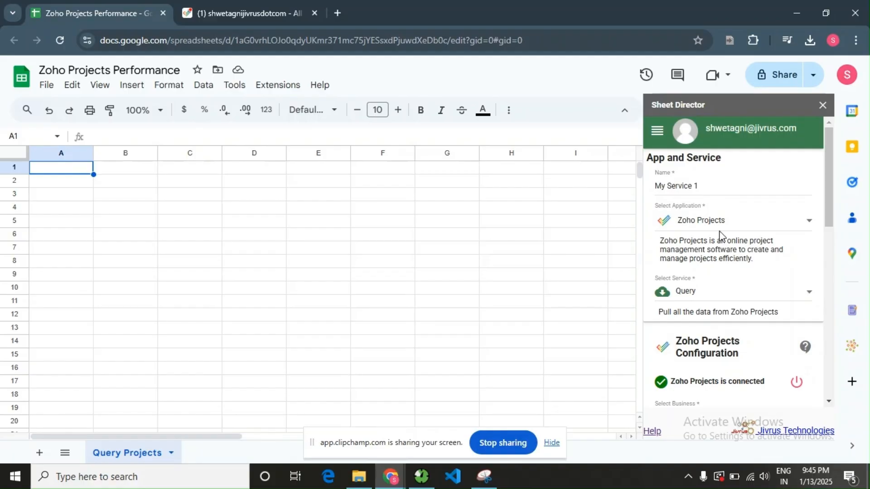
Rename the service as Zoho Projects Query Service.
left_click(652, 191)
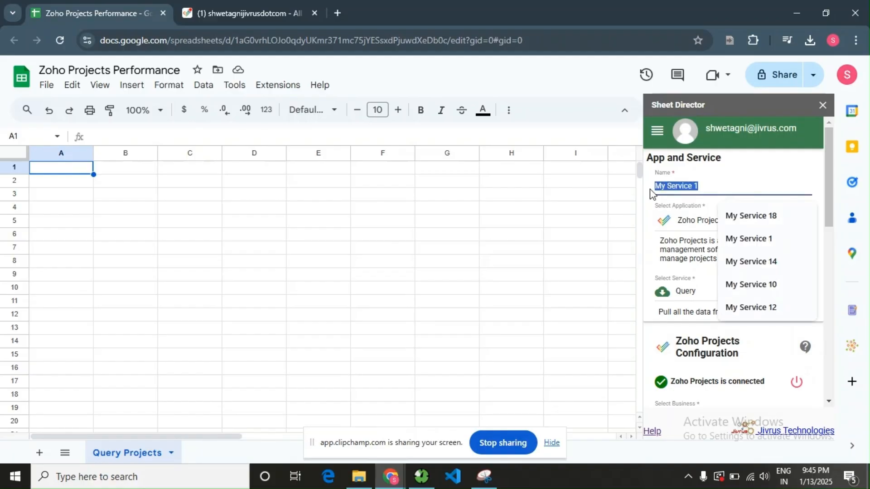
type("Zoho Projects Quer")
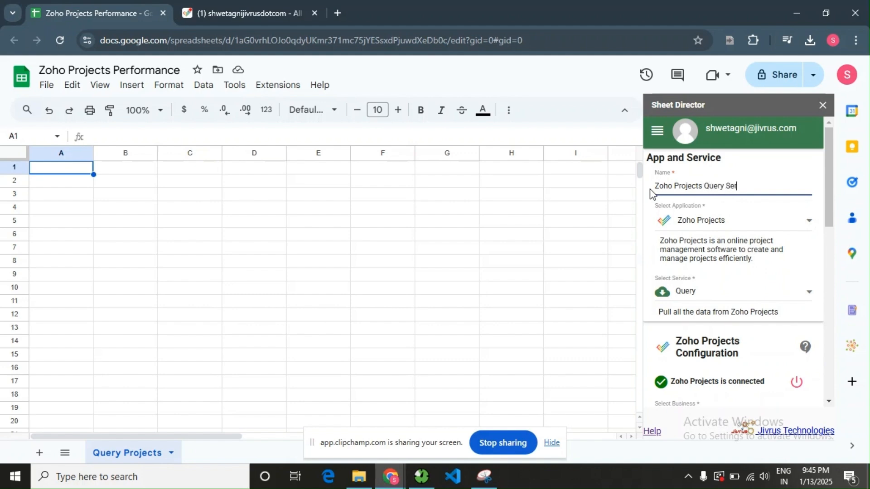
Select the business portal and the Projects object in the Zoho Projects configuration.
scroll(705, 289, "down", 2)
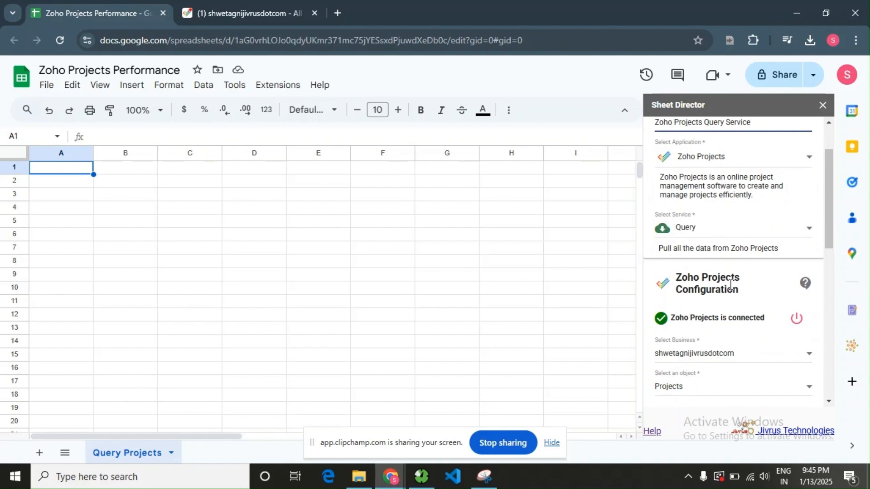
scroll(730, 284, "down", 4)
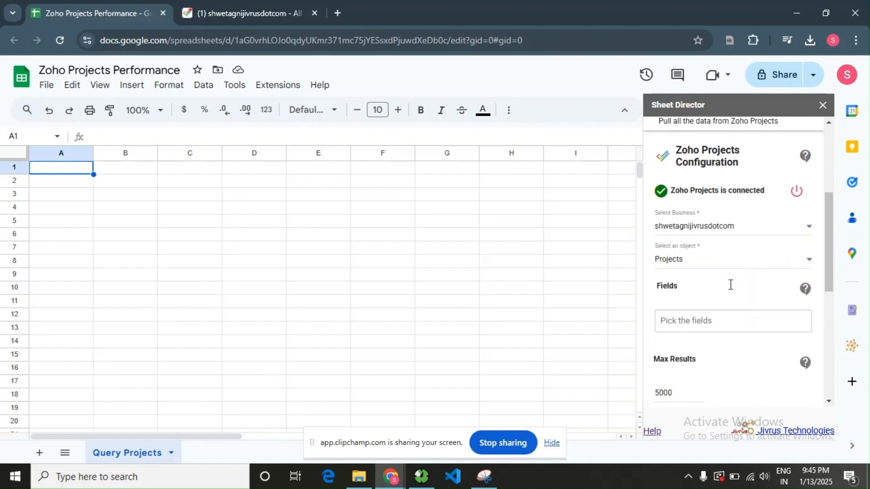
left_click(743, 229)
left_click(743, 229)
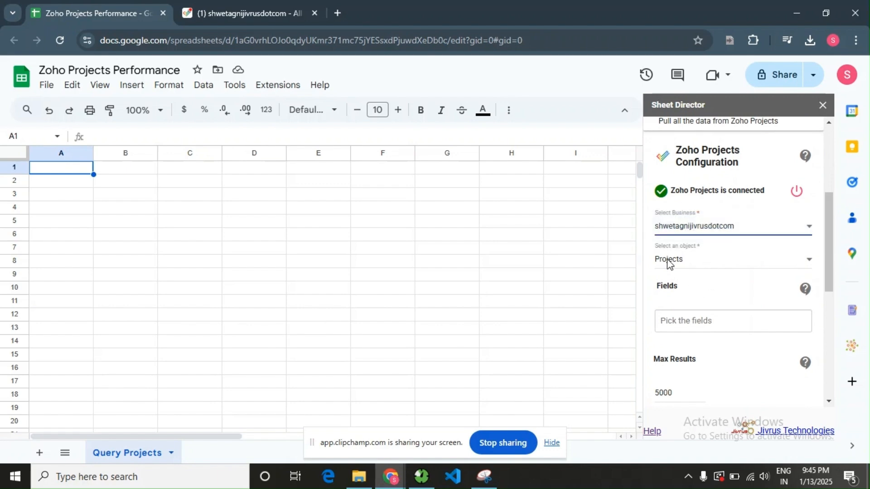
left_click(697, 271)
left_click(687, 271)
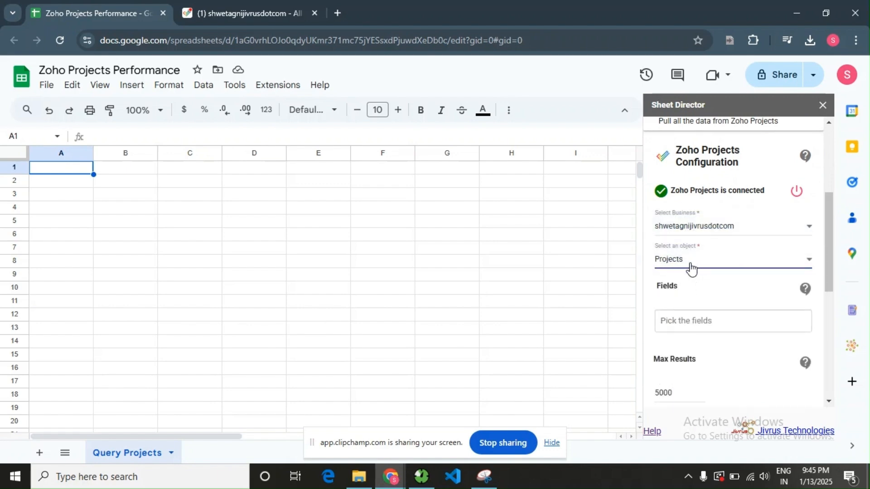
Dismiss the screen-sharing notice and add the Name, Status and Created Date fields to the query.
scroll(728, 281, "down", 2)
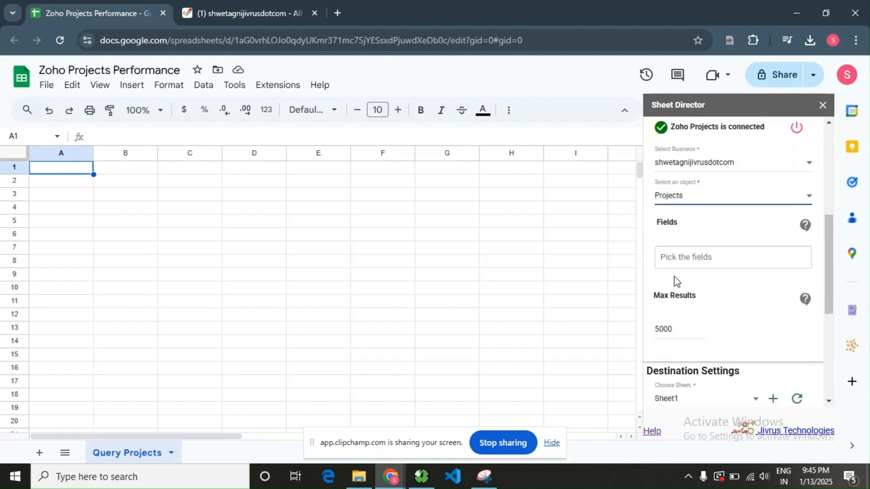
left_click(551, 443)
left_click(725, 257)
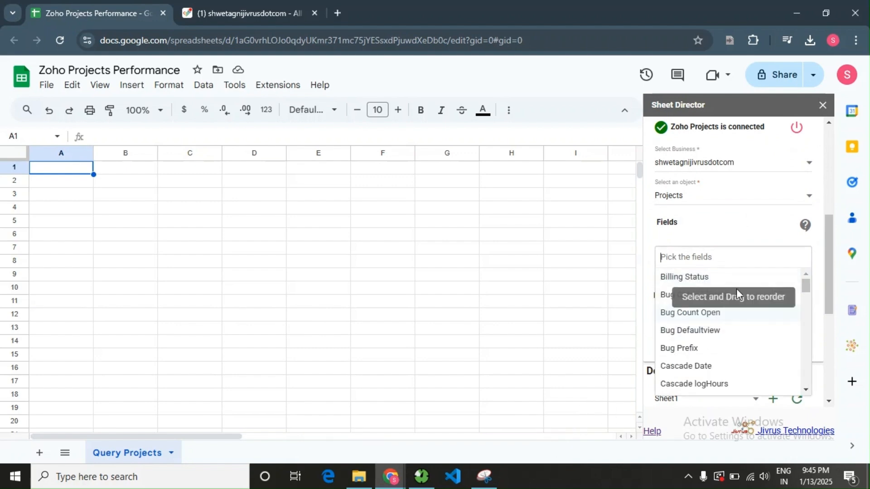
scroll(767, 297, "down", 5)
scroll(700, 335, "up", 5)
scroll(689, 343, "down", 10)
left_click(691, 347)
scroll(719, 264, "down", 2)
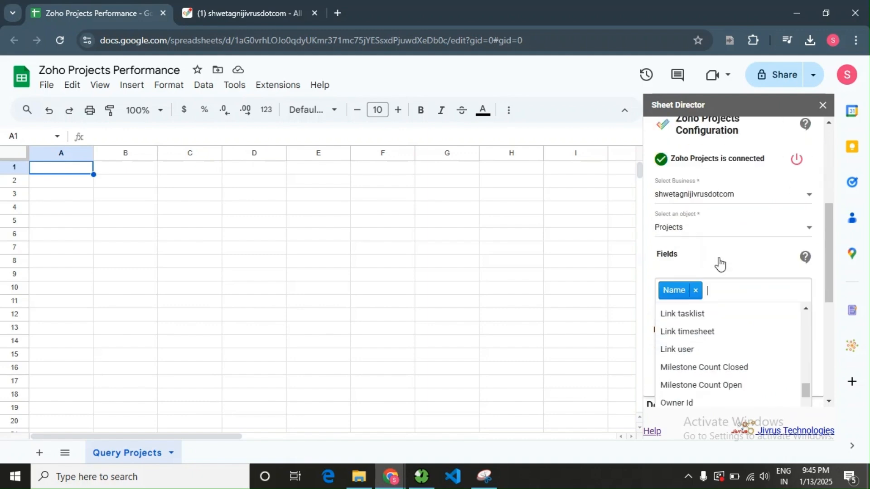
scroll(708, 344, "down", 3)
left_click(707, 344)
type("cr")
left_click(703, 282)
Add the Description, Billing Status and Is Public fields to the query.
type("des")
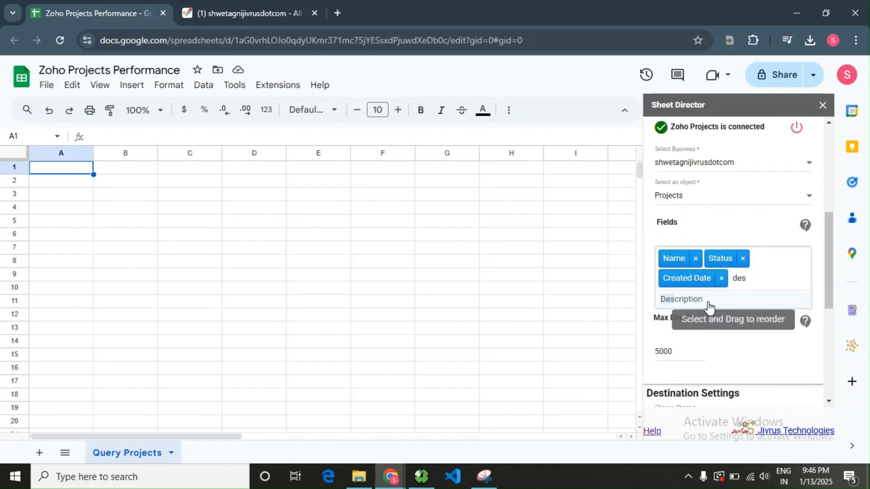
left_click(710, 300)
left_click(713, 303)
scroll(721, 338, "down", 7)
scroll(720, 339, "up", 1)
left_click(699, 369)
scroll(700, 376, "down", 8)
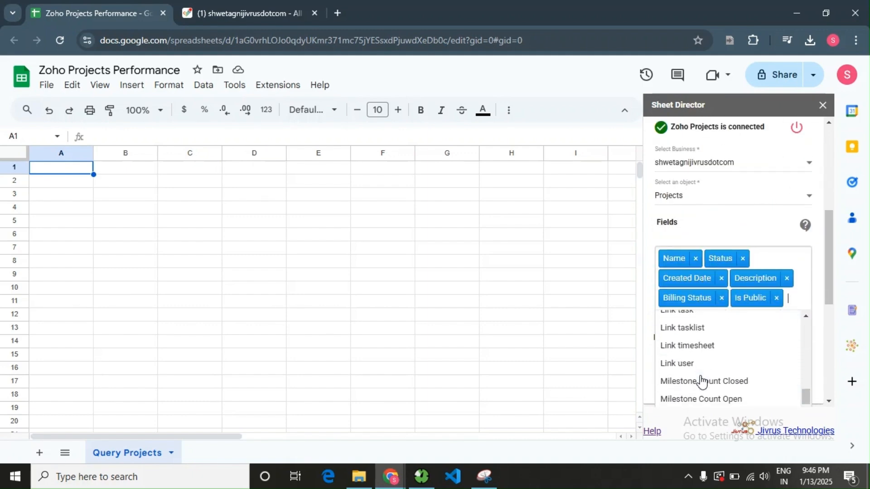
scroll(747, 222, "up", 2)
left_click(747, 220)
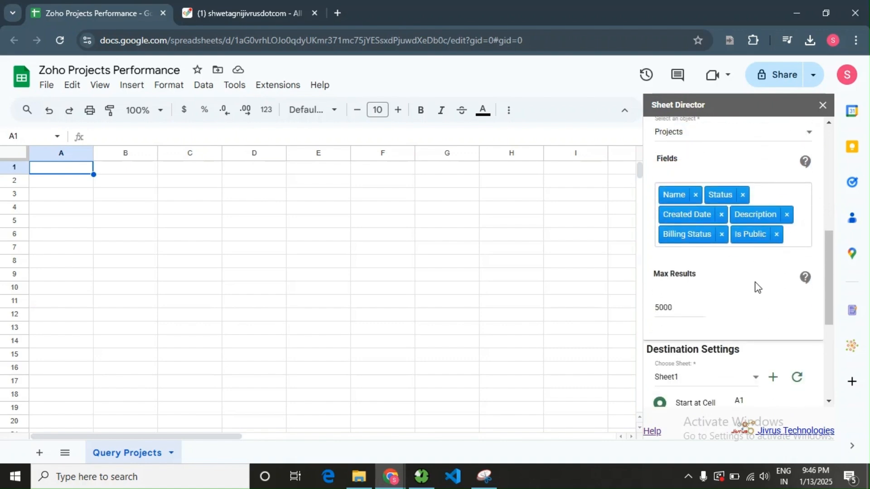
Limit the query to 25 results and send them to the Query Projects sheet starting at cell A1.
double_click(668, 309)
type("25")
scroll(758, 335, "down", 2)
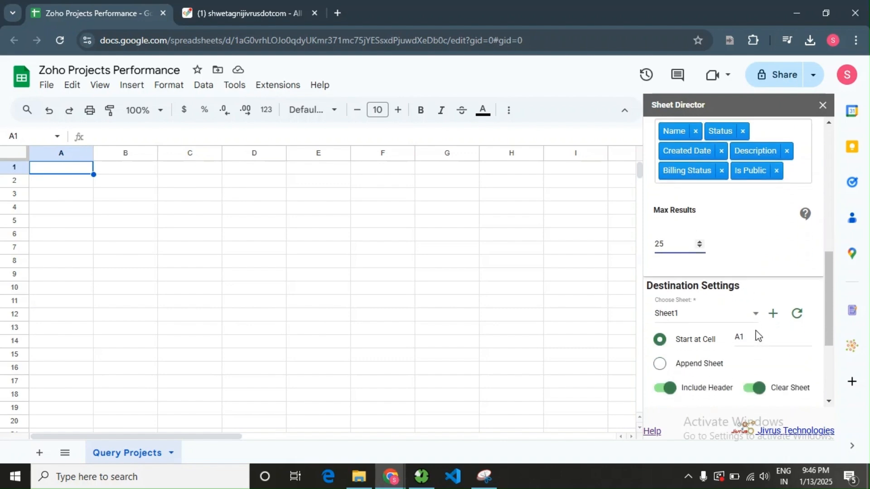
scroll(757, 336, "down", 2)
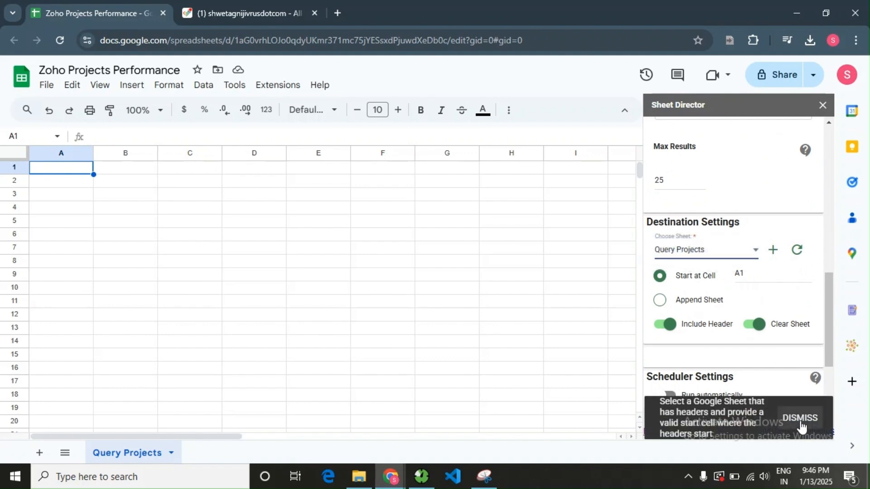
left_click(800, 426)
scroll(765, 346, "down", 2)
left_click(756, 209)
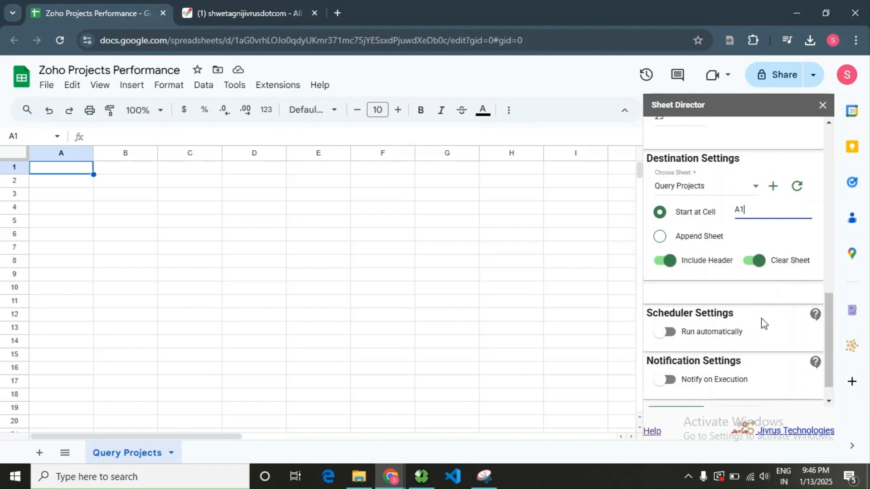
Execute the query service and review the project rows imported into the Query Projects sheet.
scroll(761, 318, "down", 2)
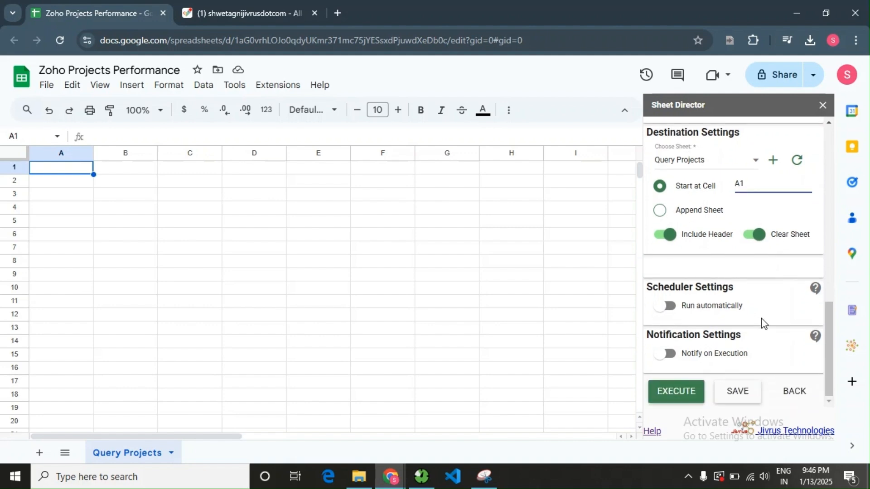
left_click(692, 391)
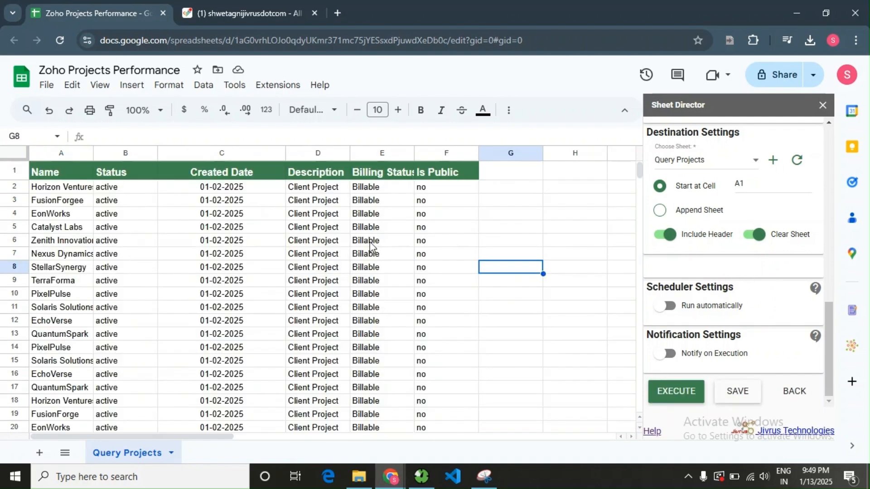
scroll(335, 337, "down", 2)
scroll(335, 337, "down", 2)
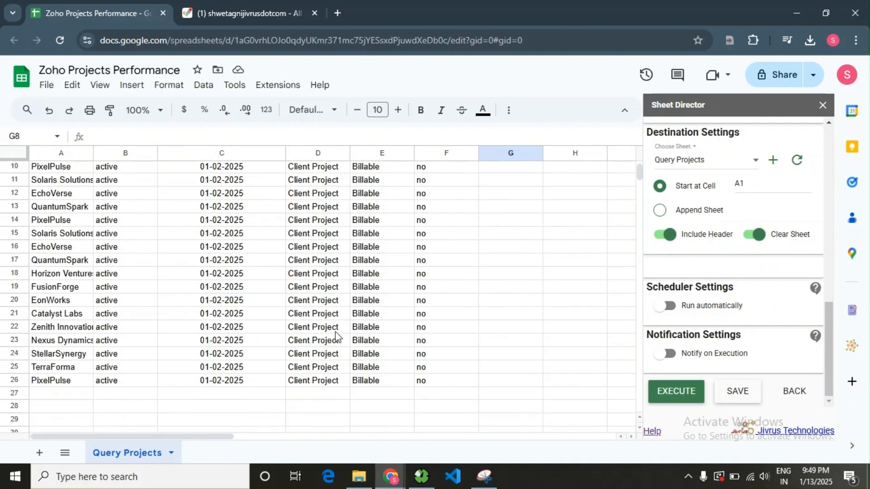
scroll(336, 336, "up", 3)
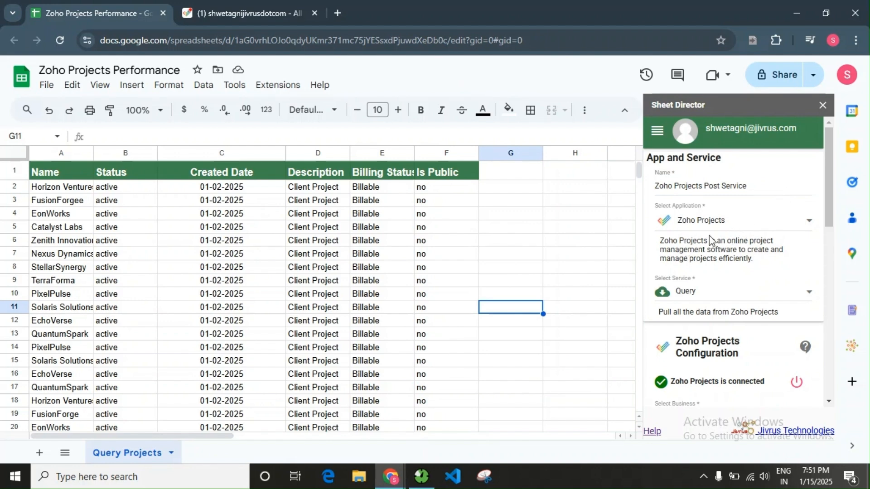
Set the service type of Zoho Projects Post Service to Post.
left_click_drag(760, 184, 656, 185)
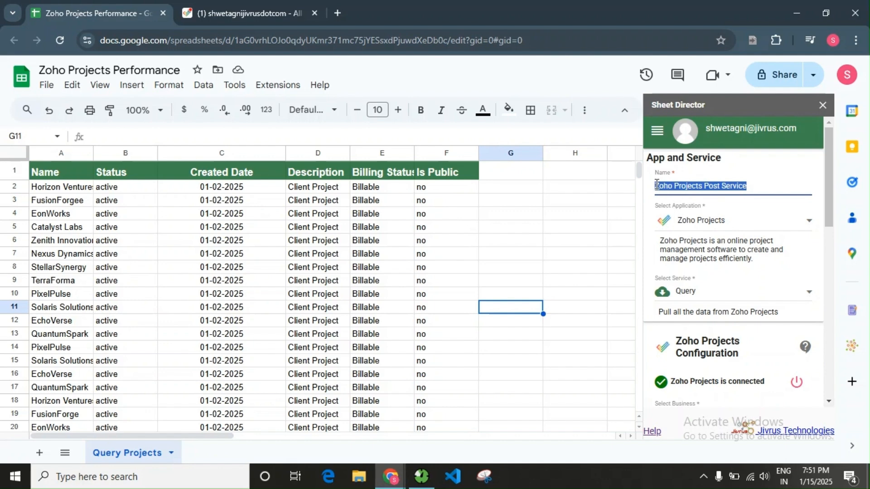
left_click(705, 183)
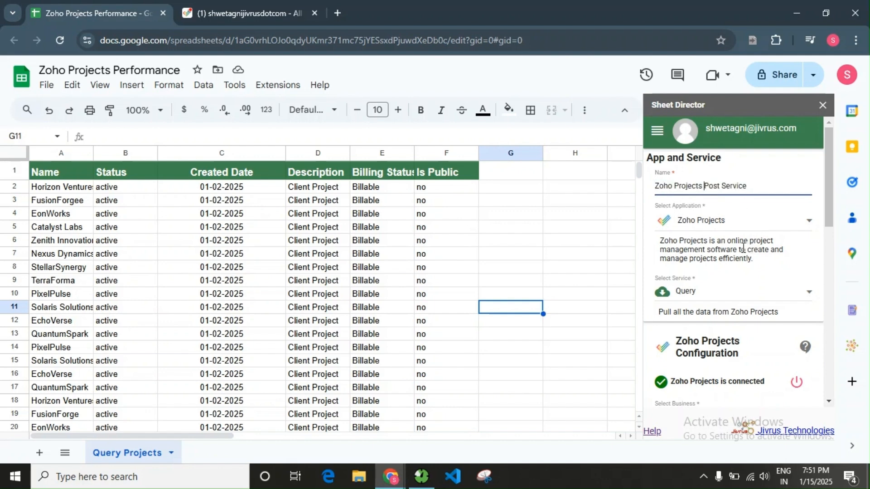
left_click(714, 297)
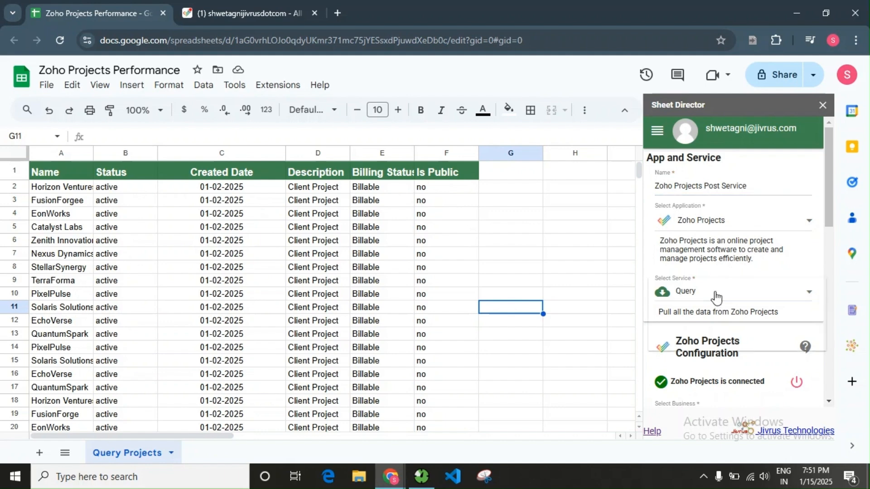
left_click(704, 324)
Apply the ready-made posting template for the Projects object.
scroll(704, 313, "down", 3)
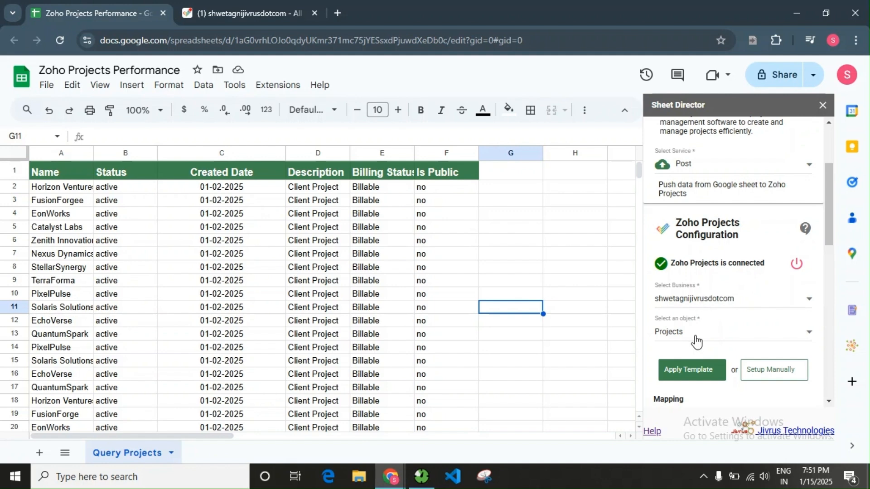
scroll(703, 336, "down", 1)
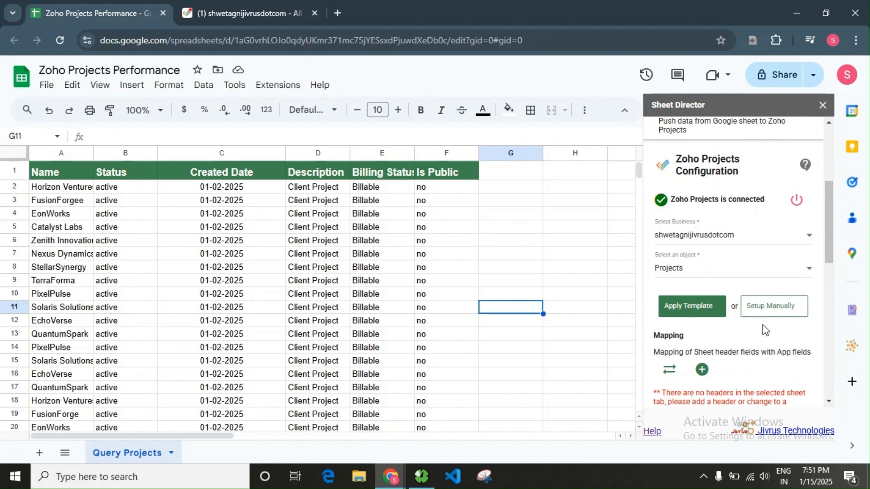
left_click(687, 316)
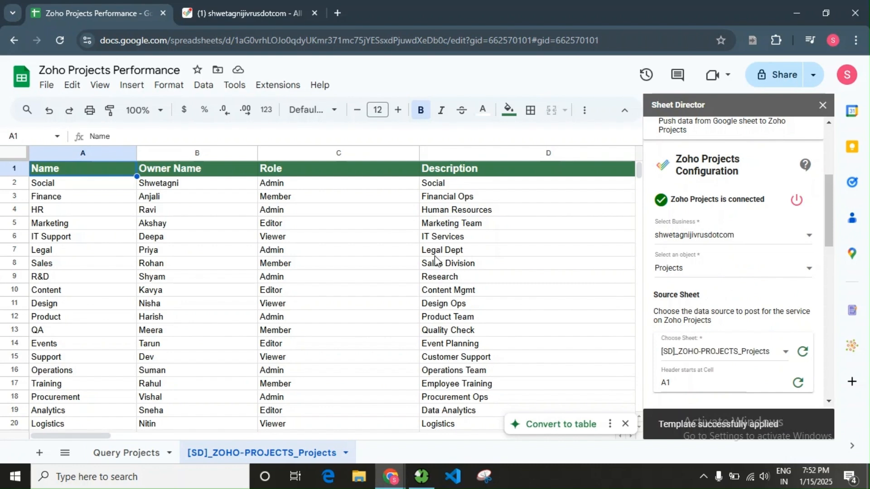
Examine the template's source sheet settings, result columns and field mapping, and its status and result columns in the sheet.
scroll(728, 317, "down", 5)
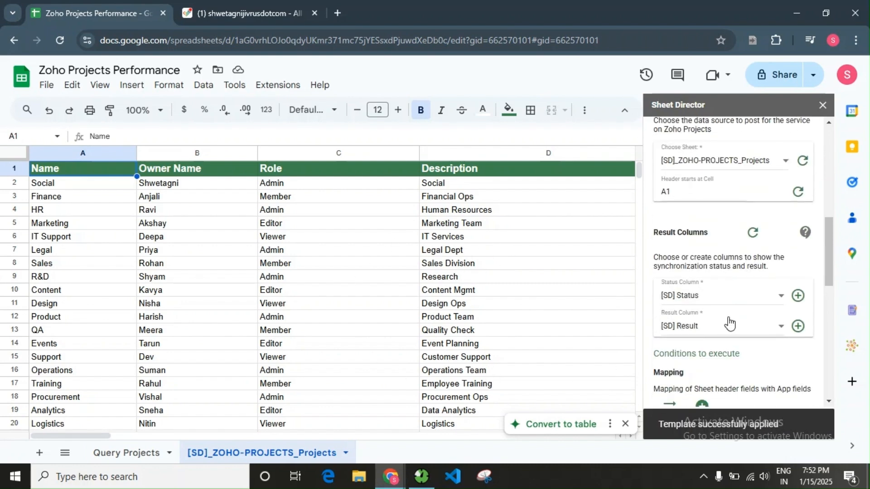
scroll(730, 323, "down", 3)
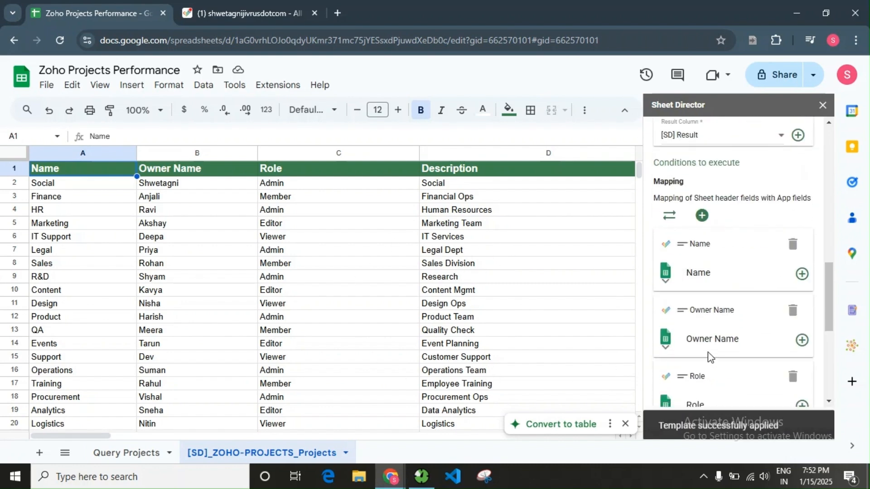
scroll(707, 352, "up", 1)
scroll(709, 356, "down", 1)
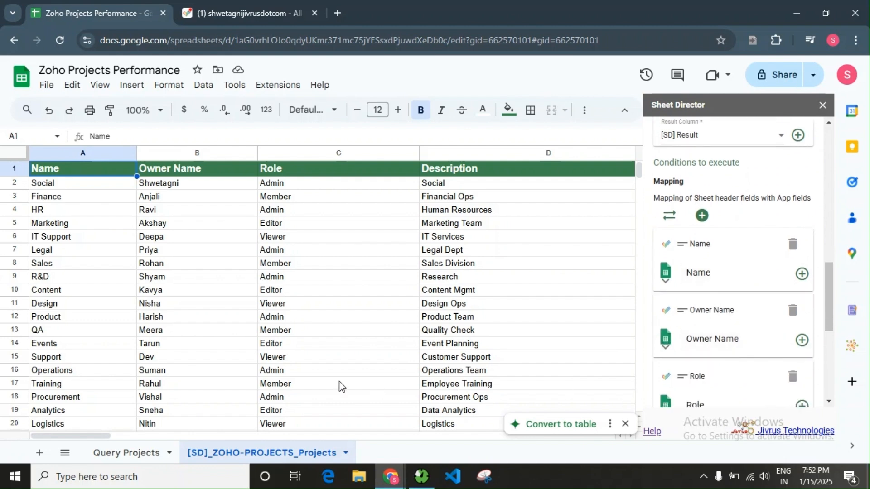
left_click_drag(98, 435, 155, 437)
scroll(710, 324, "up", 2)
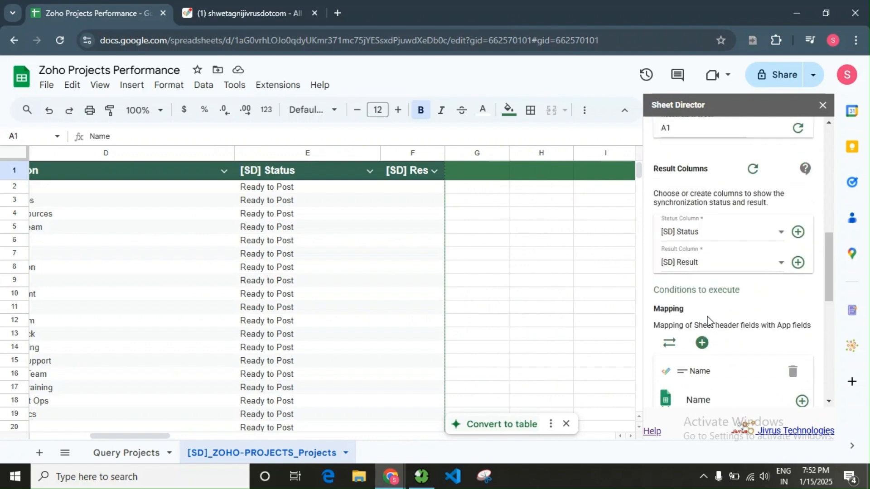
Inspect the [SD] Status and [SD] Result columns in the sheet, and the post service's field mapping, scheduler and notification settings.
left_click(504, 281)
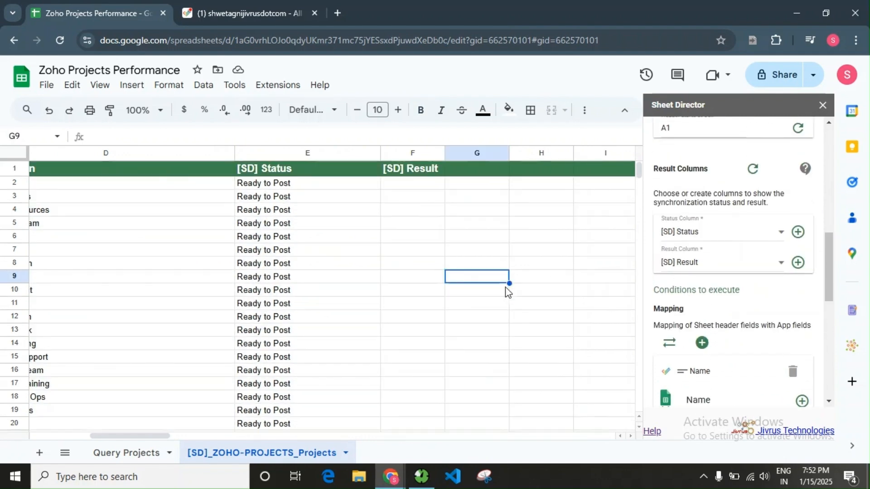
left_click(295, 154)
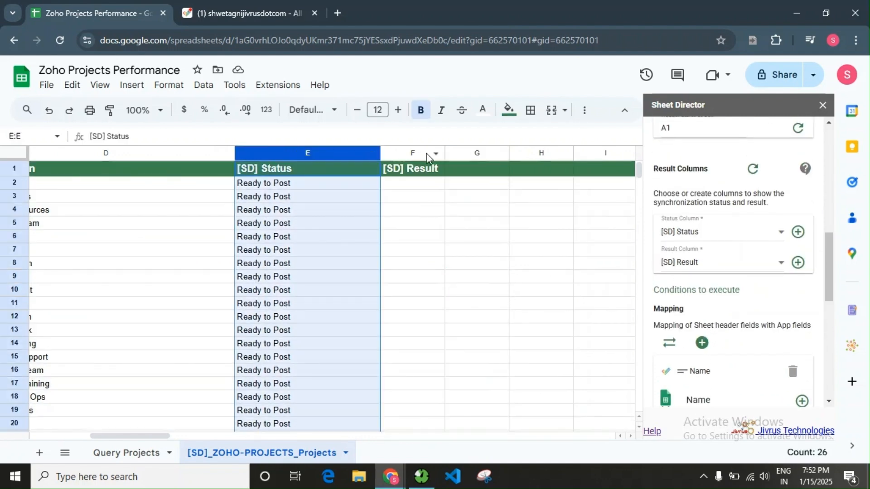
left_click(401, 155)
left_click(499, 240)
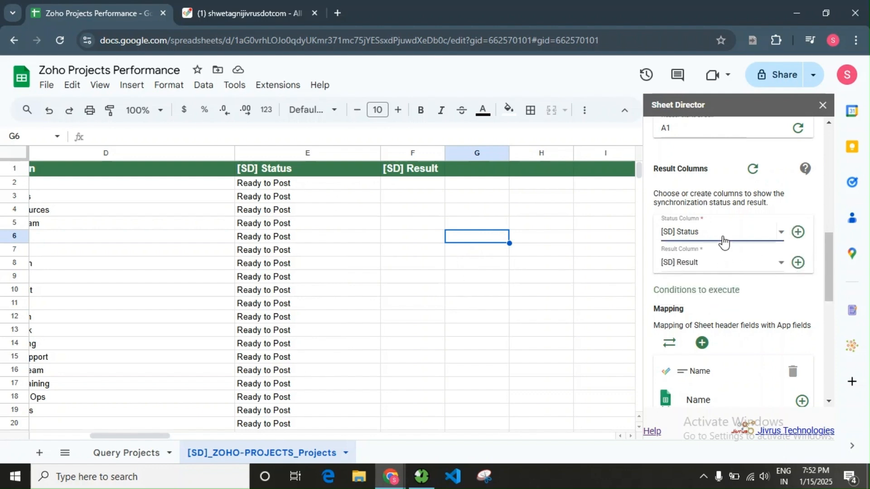
left_click(723, 242)
left_click(813, 198)
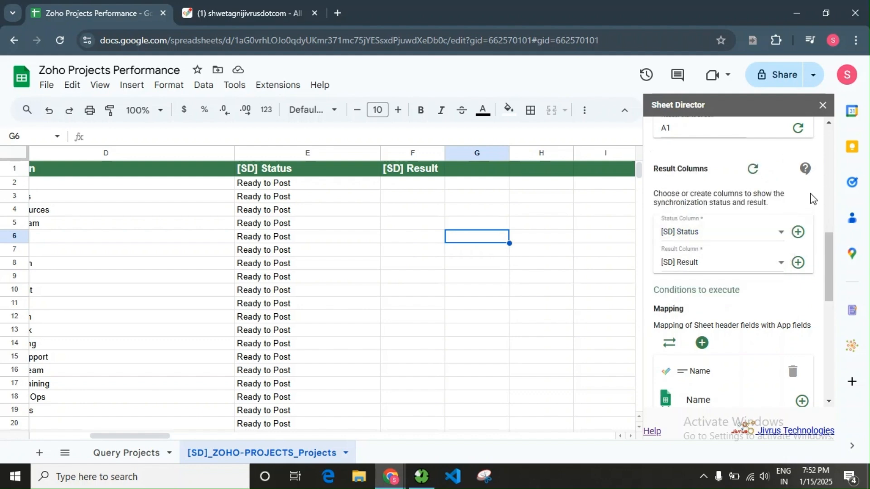
scroll(747, 318, "down", 1)
scroll(747, 321, "down", 8)
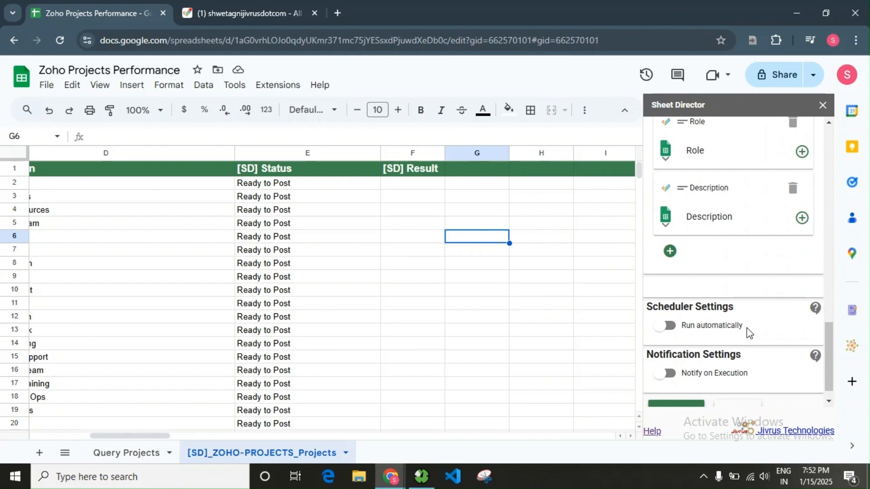
scroll(748, 333, "down", 1)
scroll(748, 333, "up", 6)
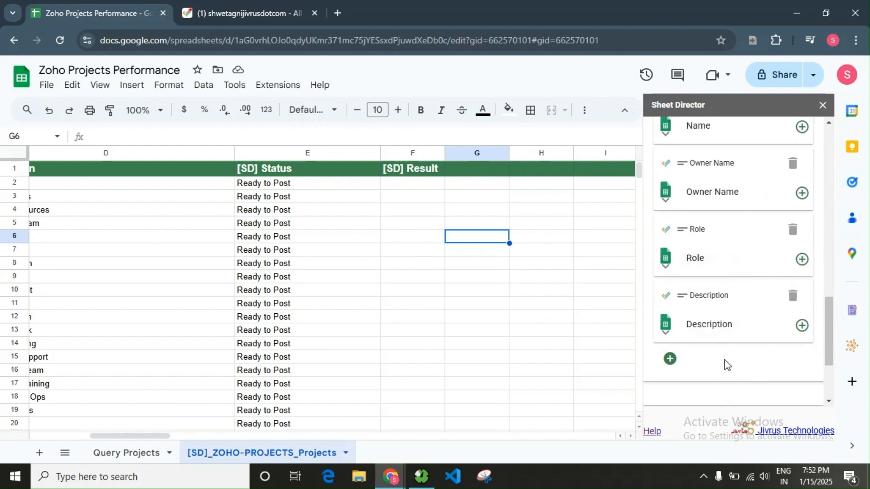
scroll(727, 360, "down", 1)
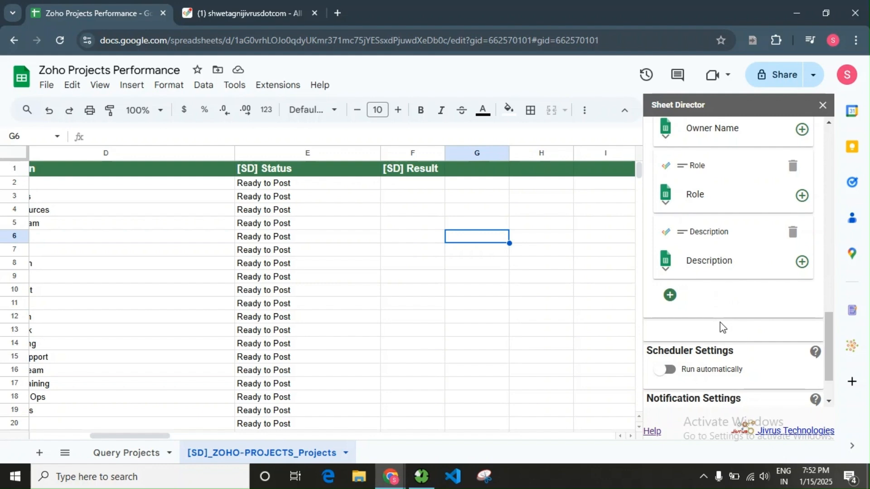
scroll(723, 326, "down", 2)
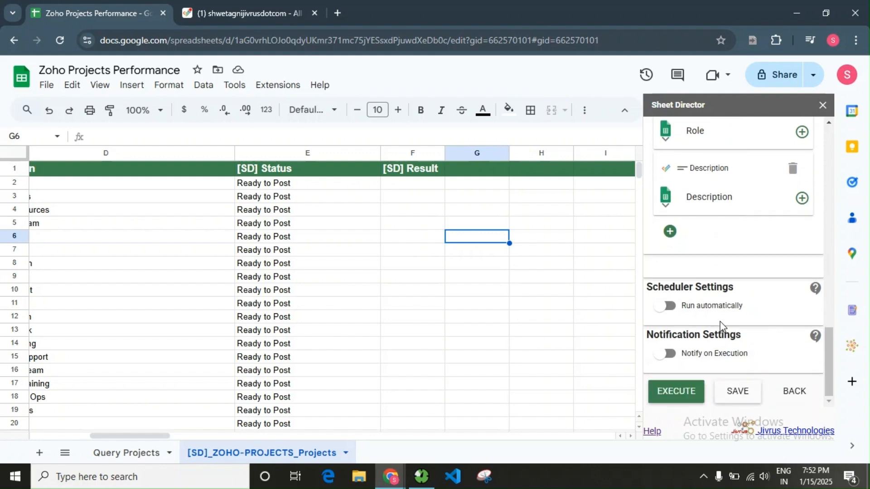
Execute the post service, post the ready records to Zoho Projects and dismiss the table conversion suggestion.
left_click(692, 391)
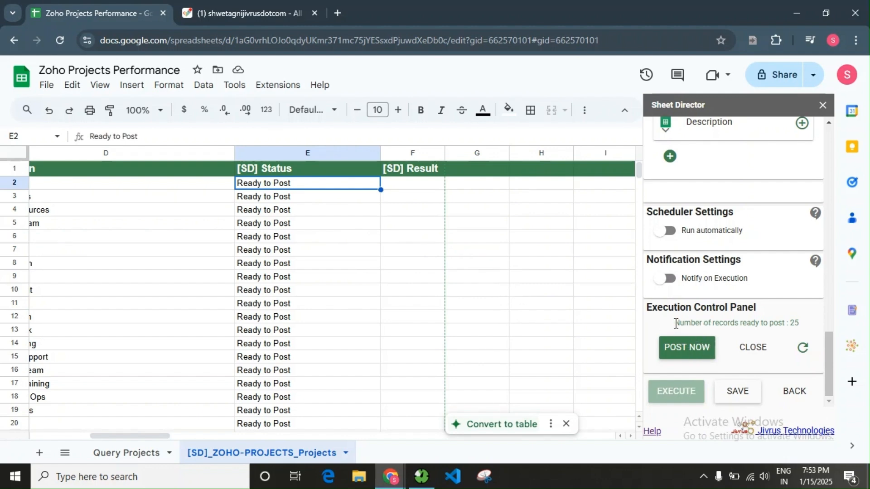
left_click_drag(675, 323, 805, 328)
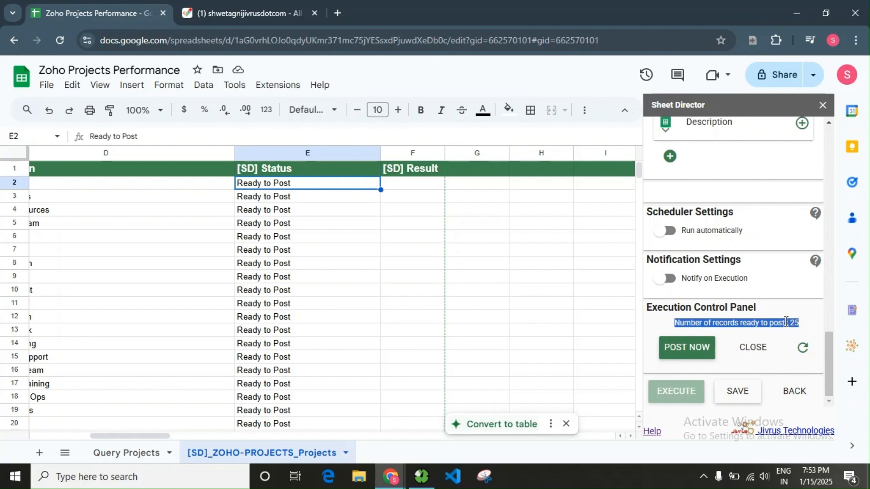
left_click(785, 323)
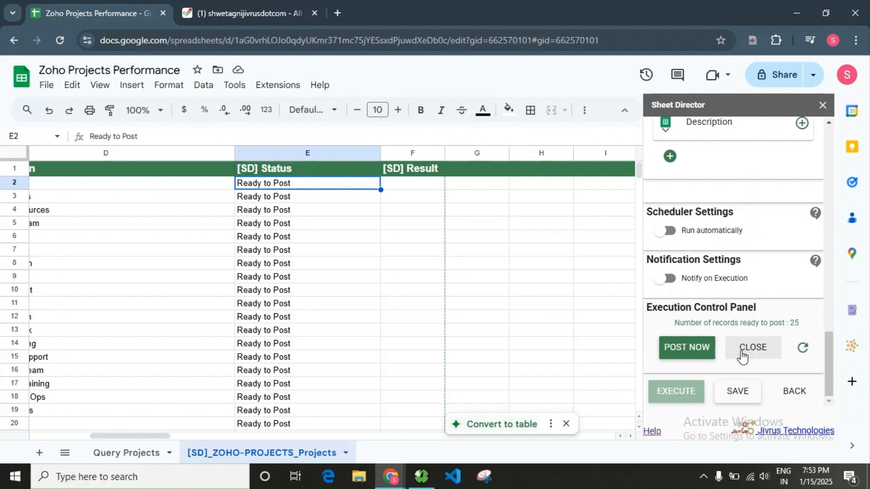
left_click(695, 350)
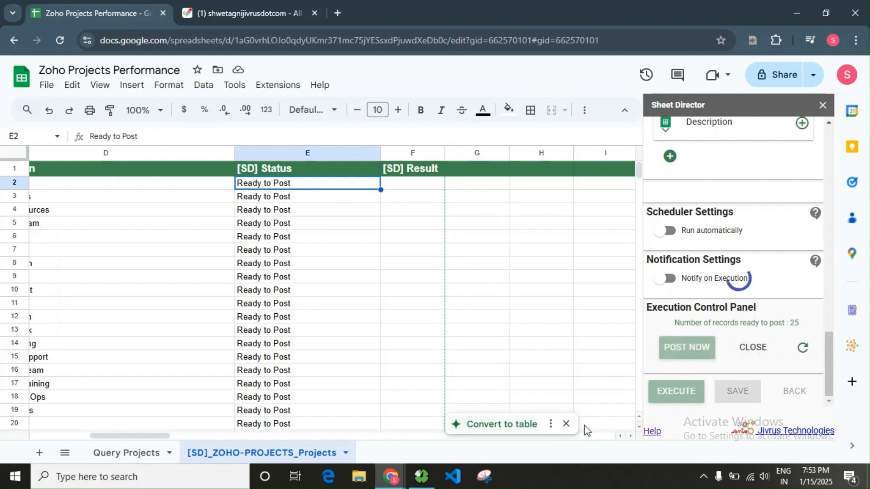
left_click(566, 423)
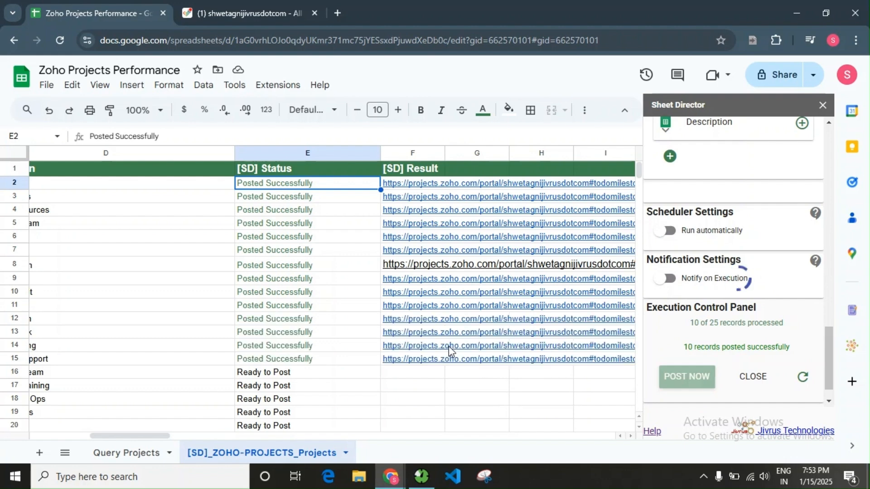
Review the posting status and result links of the project rows in the sheet.
scroll(407, 358, "down", 3)
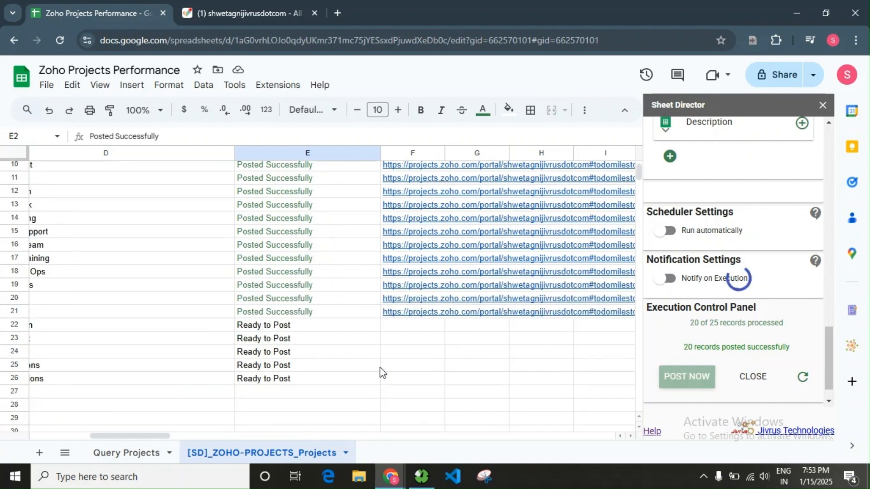
left_click(415, 286)
left_click(501, 329)
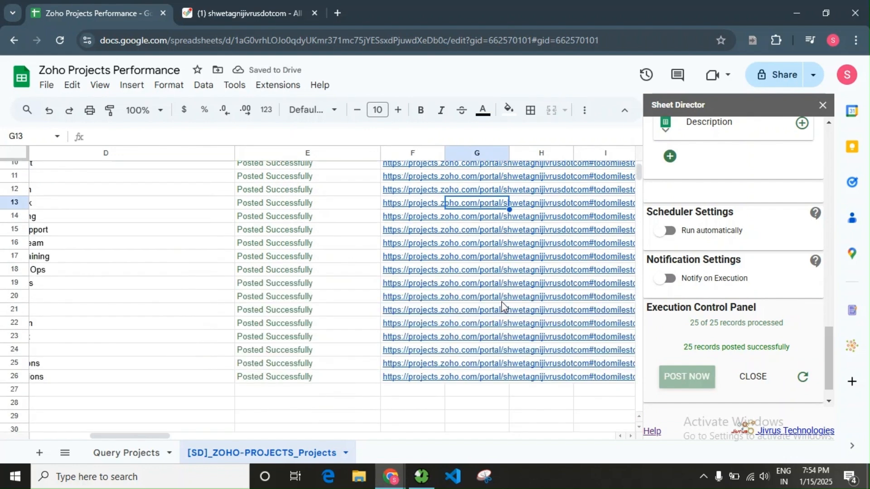
scroll(501, 307, "up", 3)
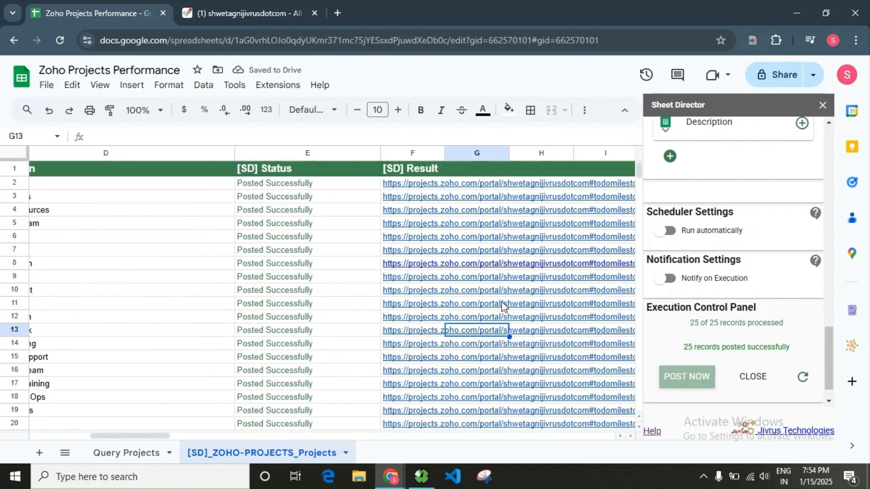
left_click(456, 313)
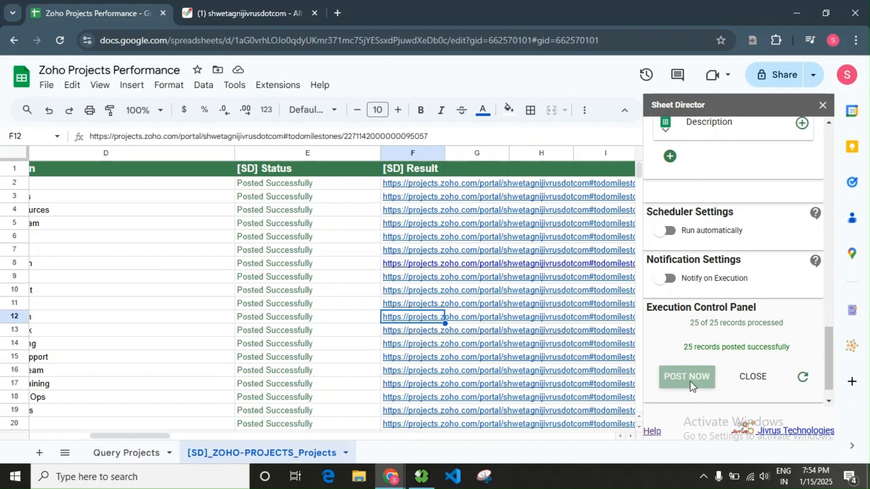
Switch to Zoho Projects, reload the active projects list and look through it for the posted projects.
left_click(254, 12)
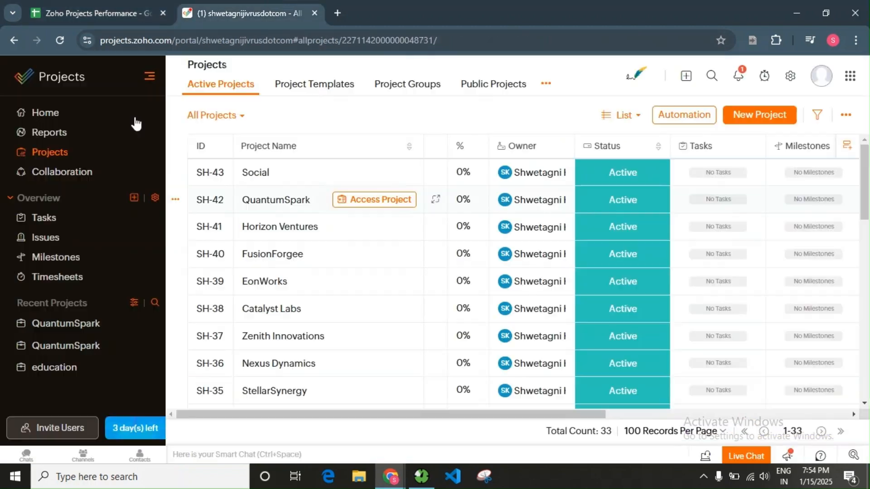
left_click(146, 119)
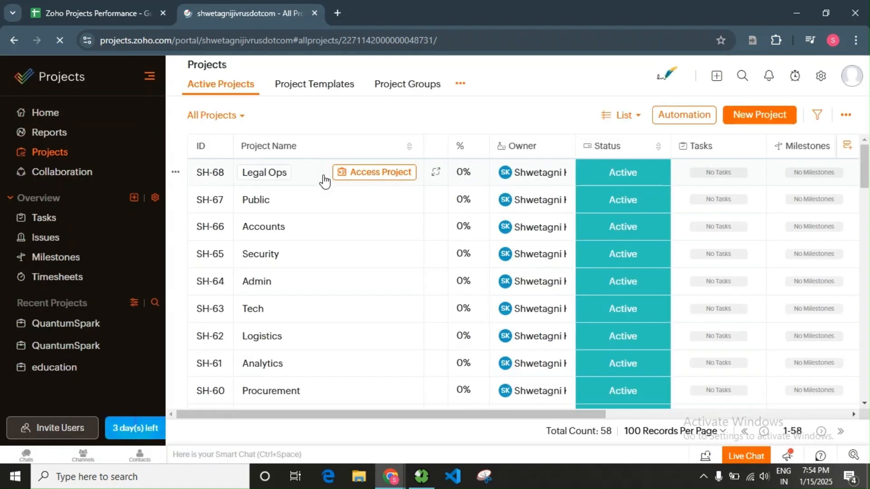
scroll(335, 227, "down", 7)
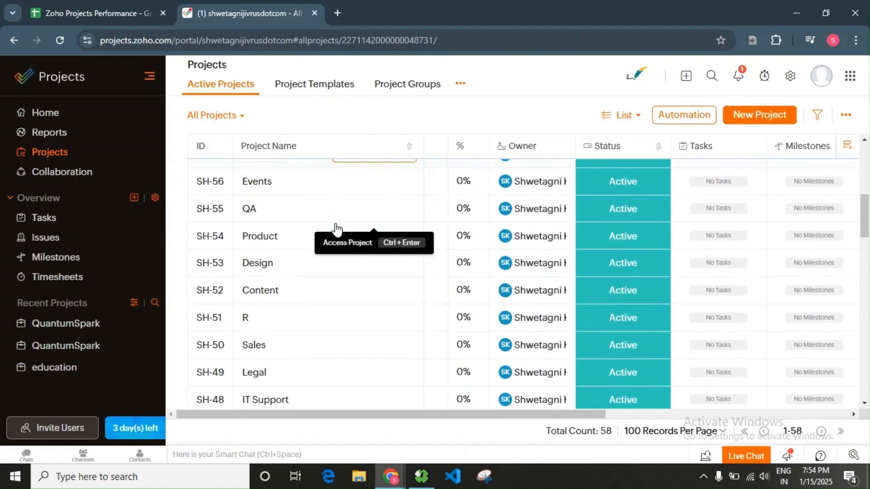
scroll(335, 228, "down", 5)
scroll(336, 229, "up", 3)
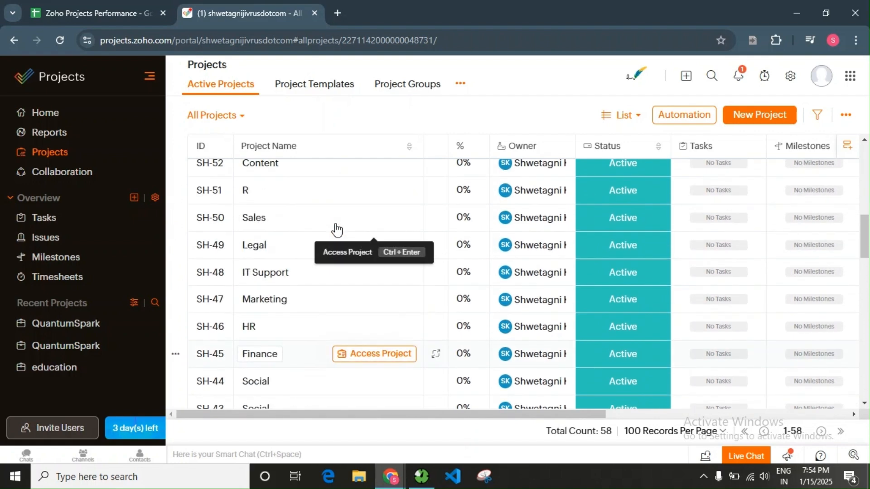
scroll(336, 229, "up", 9)
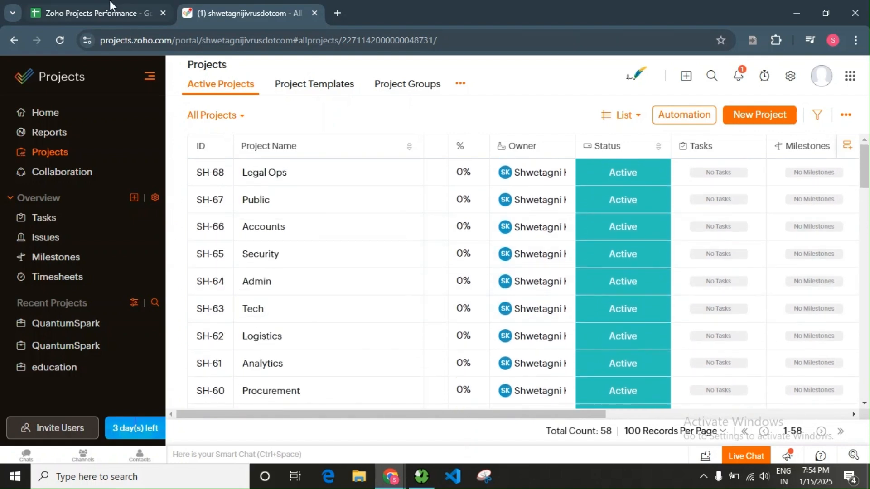
Switch back to Google Sheets and set the service type of Zoho Projects Sync Service to Synchronize.
left_click(110, 5)
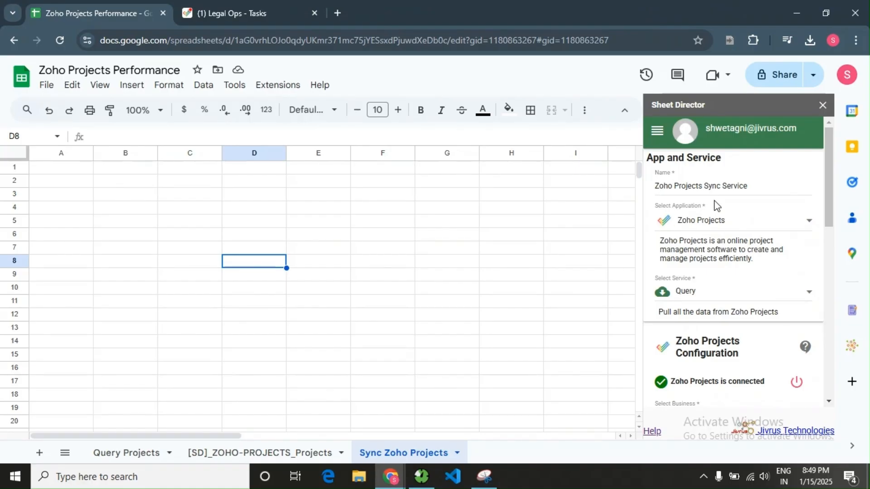
left_click_drag(758, 193, 652, 197)
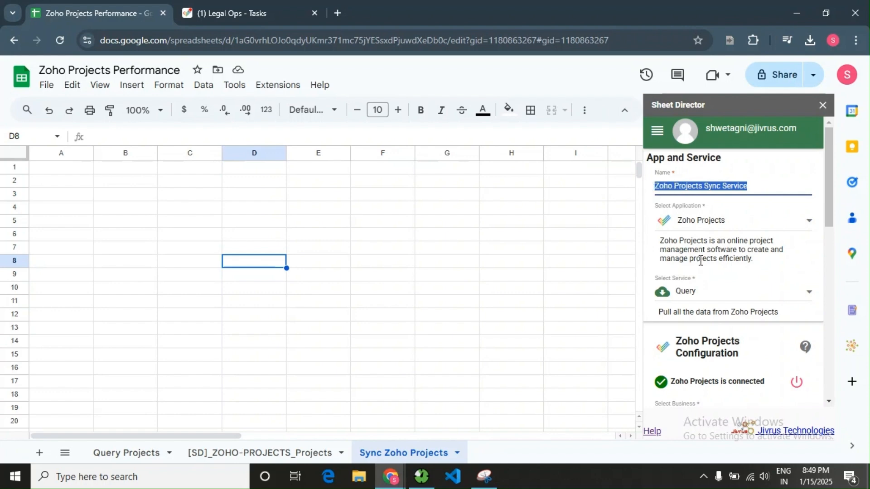
left_click(765, 179)
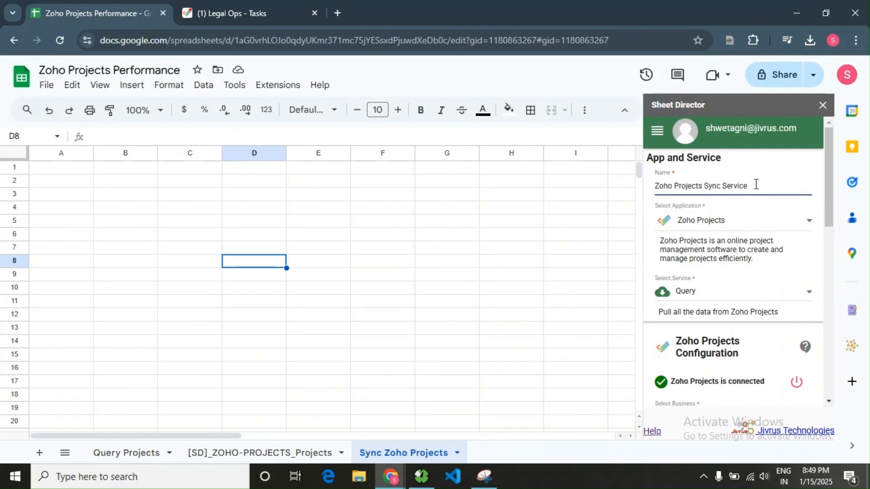
left_click(691, 297)
left_click(700, 353)
scroll(701, 335, "down", 3)
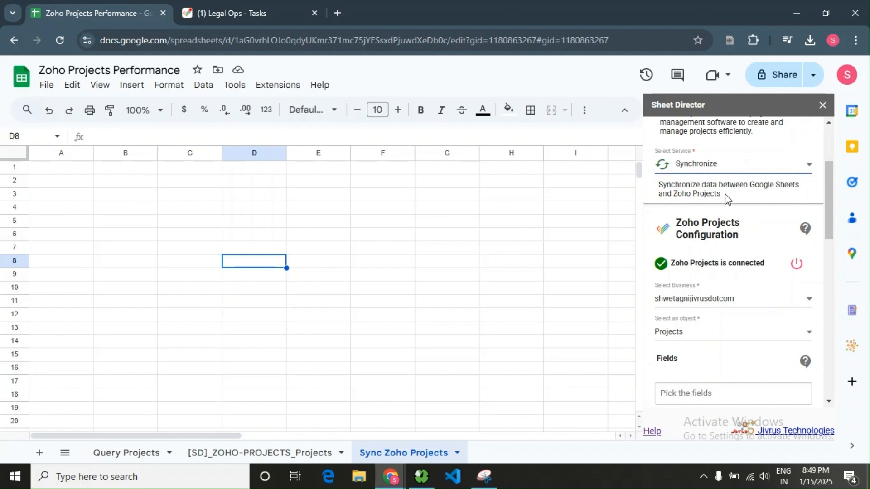
left_click_drag(659, 194, 730, 199)
left_click(730, 199)
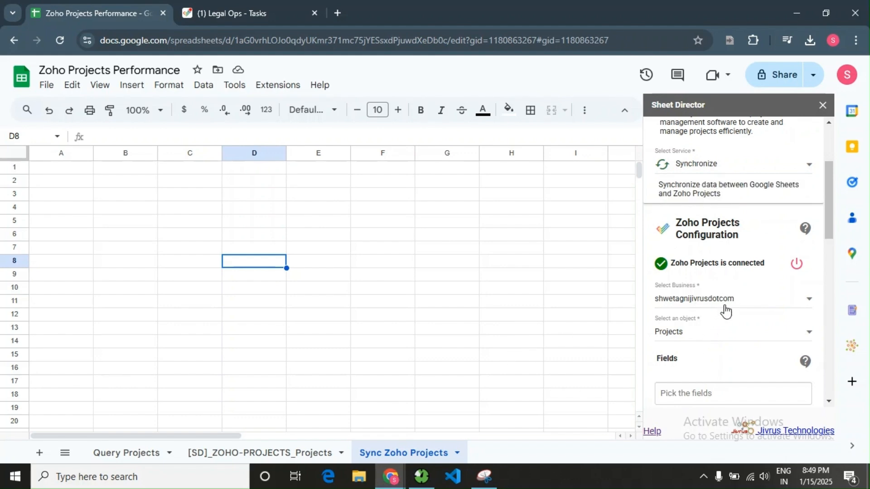
Add the fields Id, Name, Description and Role of the Projects object to the sync service.
scroll(707, 272, "down", 3)
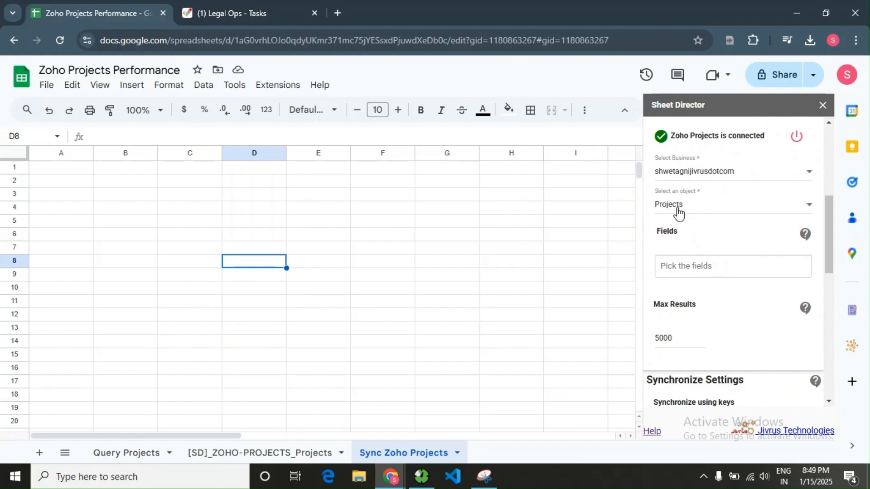
left_click(687, 267)
type("id")
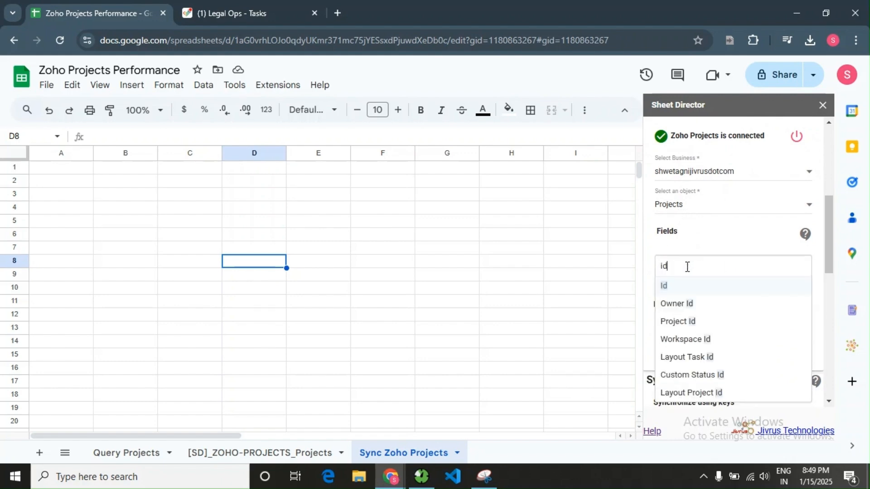
left_click(683, 286)
type("name")
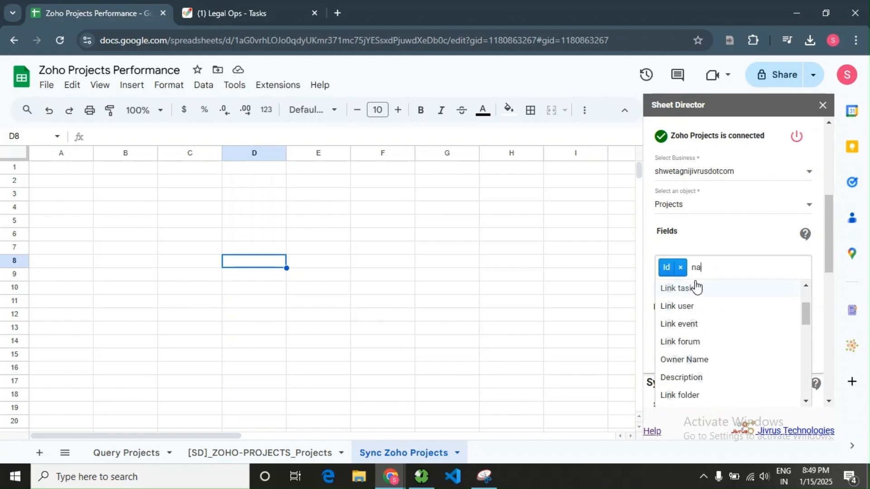
left_click(695, 289)
type("de")
left_click(698, 288)
type("ro")
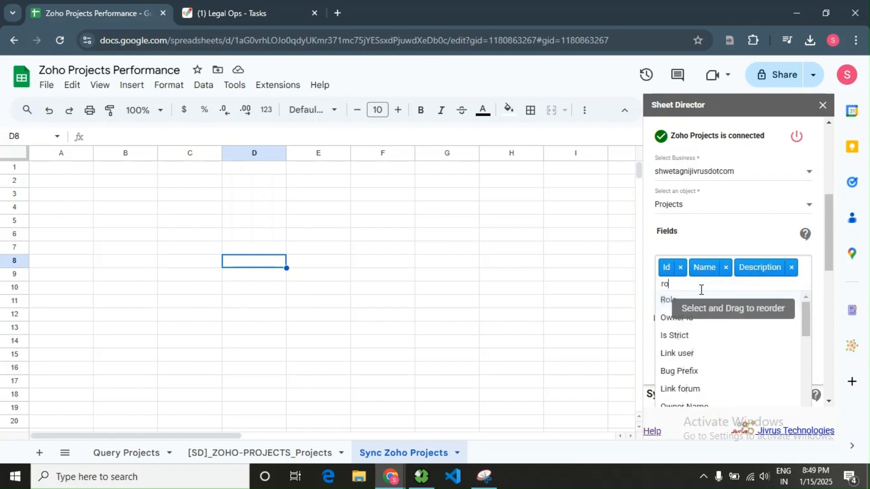
left_click(676, 304)
left_click(713, 241)
Set the sync service's maximum number of results to 25.
scroll(712, 312, "down", 2)
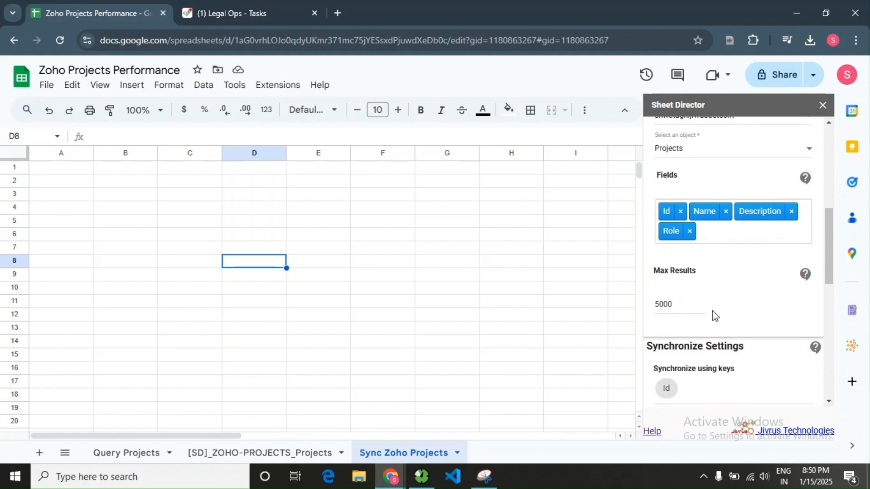
left_click(668, 298)
double_click(663, 297)
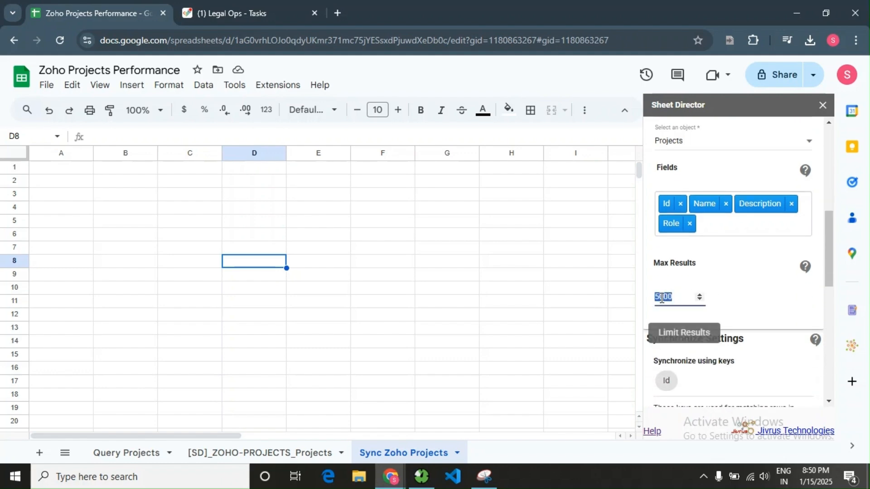
type("25")
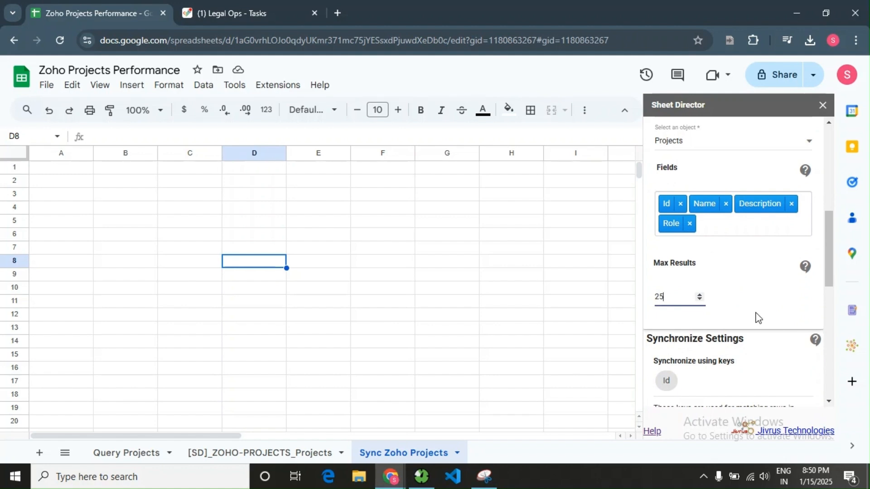
scroll(756, 313, "down", 1)
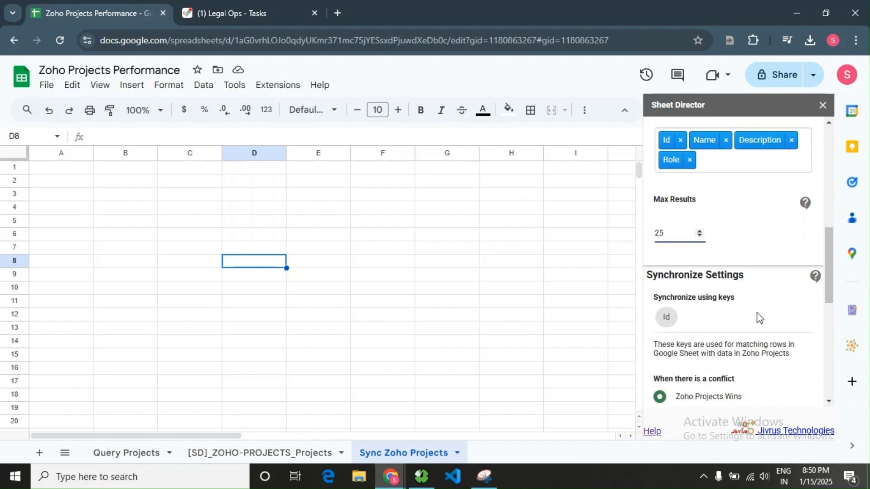
Review the synchronize key and both conflict options, and set the sync service's conflict rule to Google Sheet Wins.
scroll(760, 319, "down", 1)
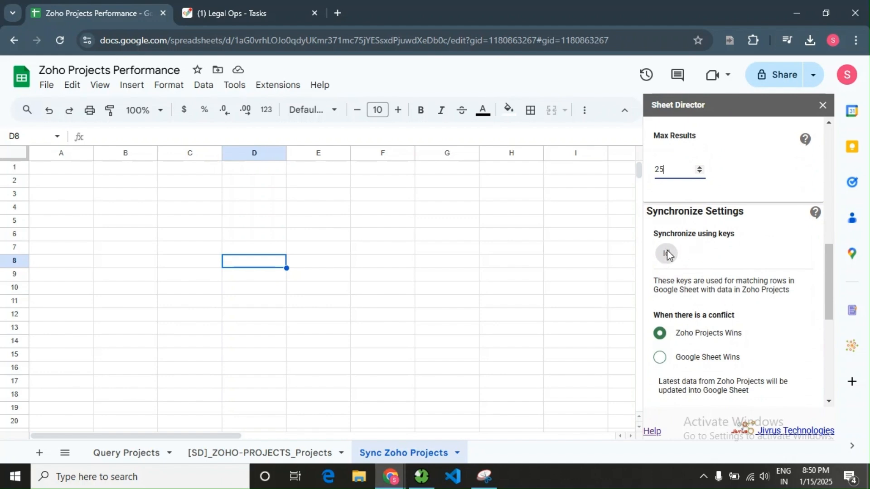
scroll(680, 267, "up", 3)
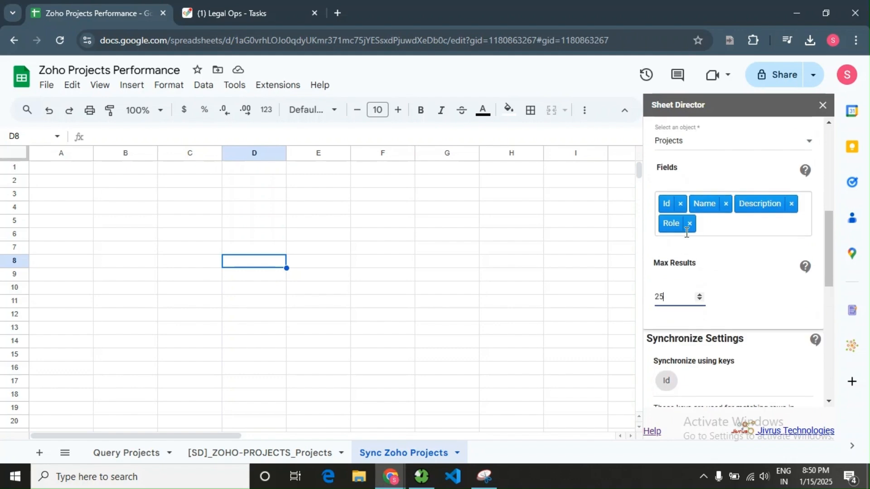
scroll(696, 302, "down", 5)
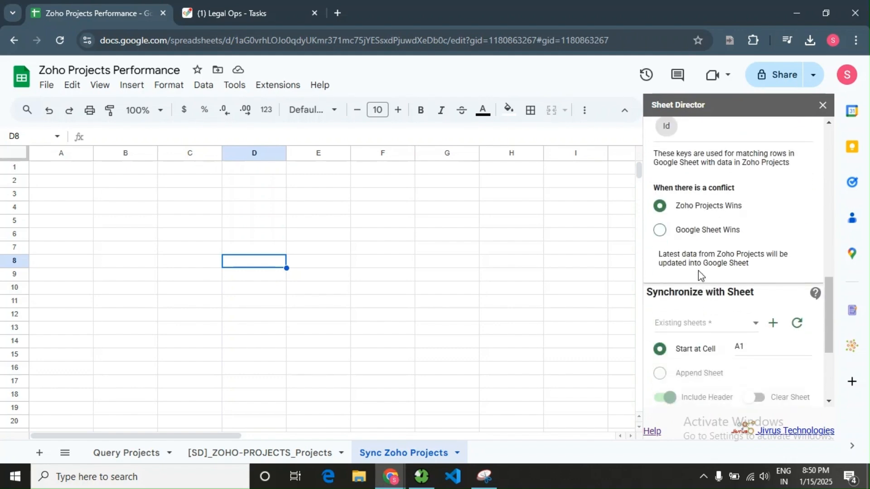
scroll(689, 199, "up", 1)
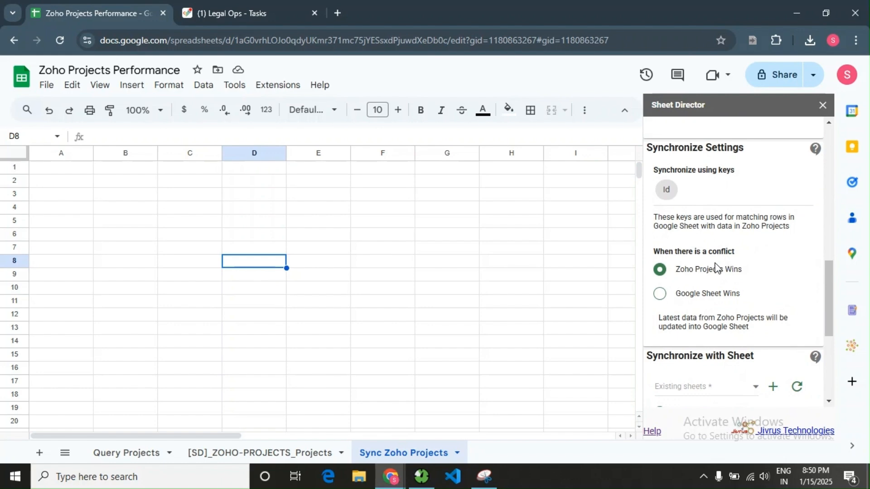
left_click(693, 295)
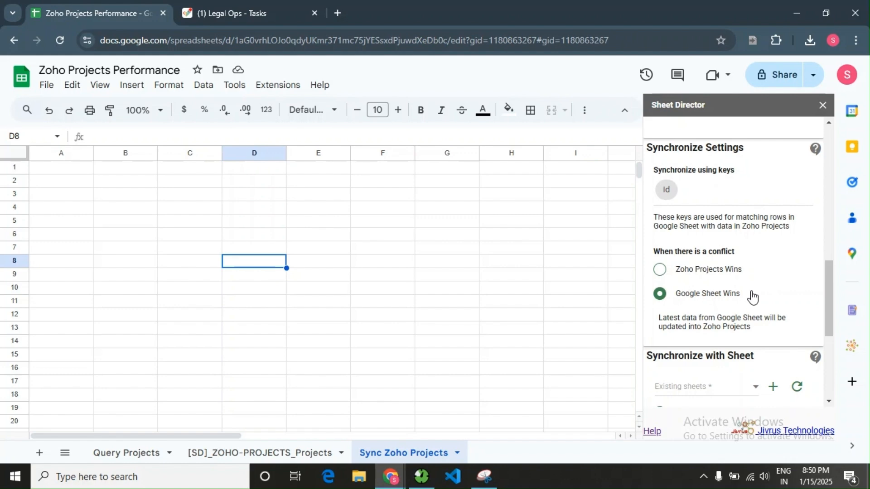
left_click(703, 271)
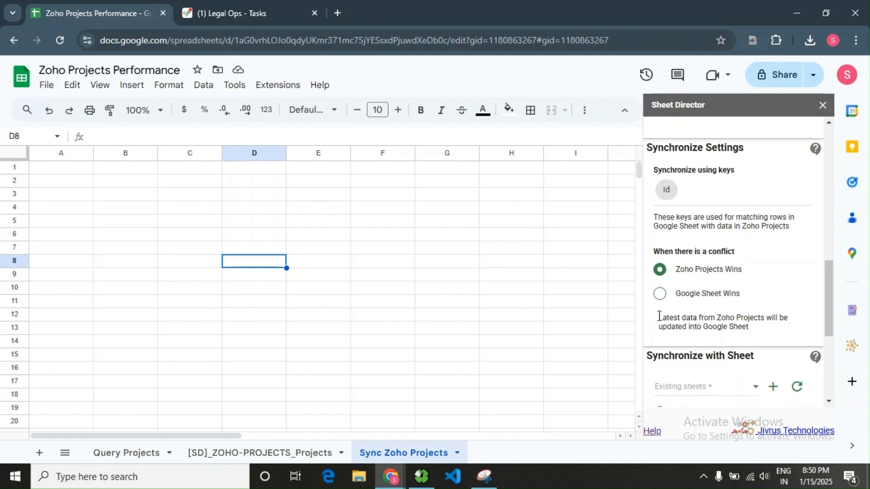
left_click_drag(658, 315, 786, 333)
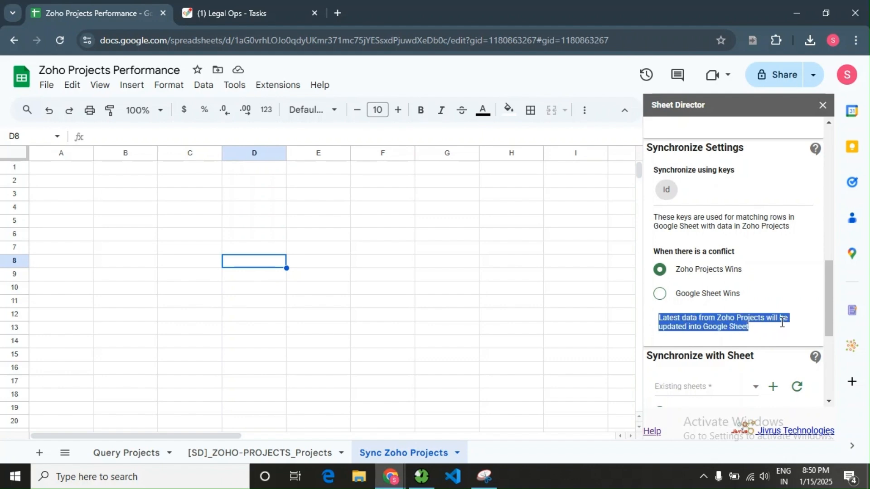
left_click(689, 295)
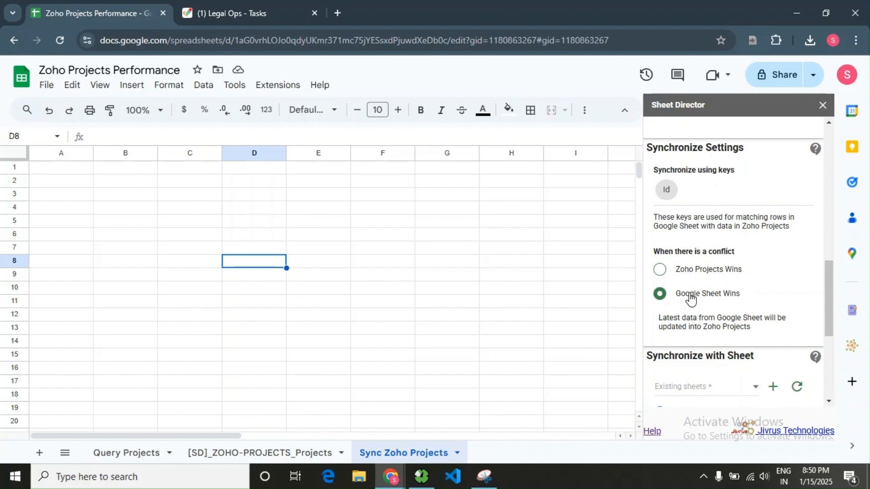
left_click_drag(659, 317, 769, 335)
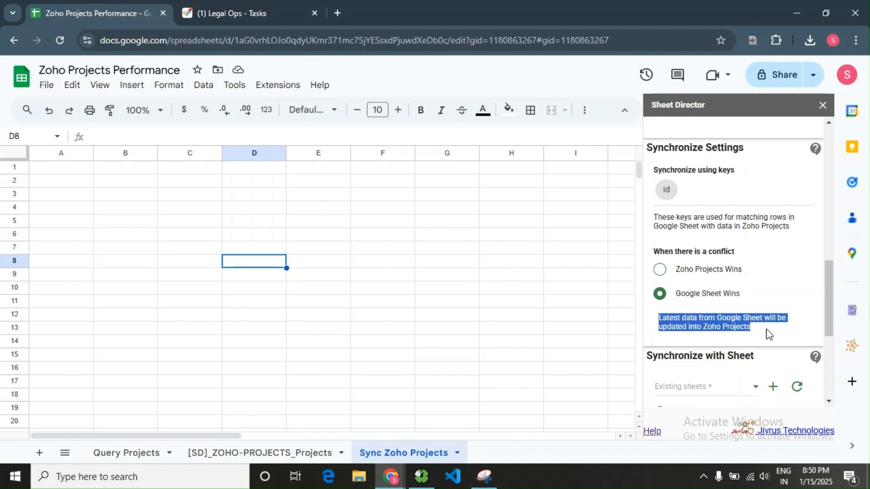
left_click(769, 332)
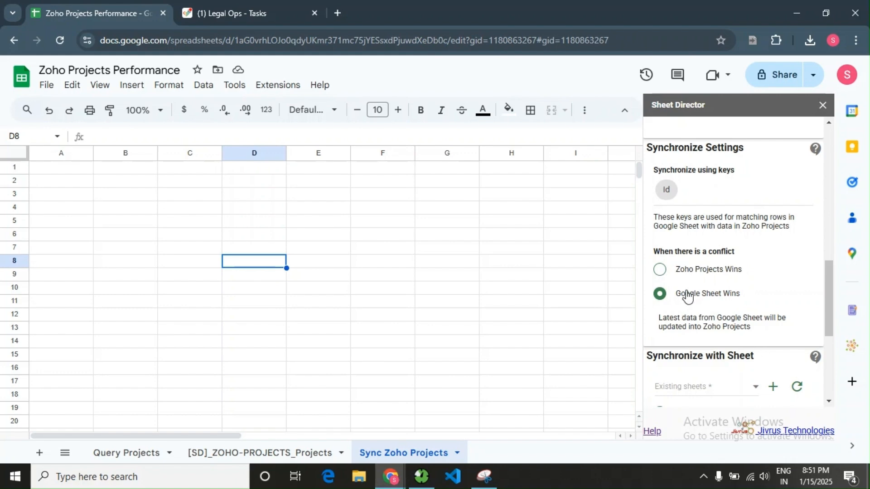
Choose the Sync Zoho Projects sheet, with start cell A1, as the sheet to synchronize with.
scroll(752, 352, "down", 2)
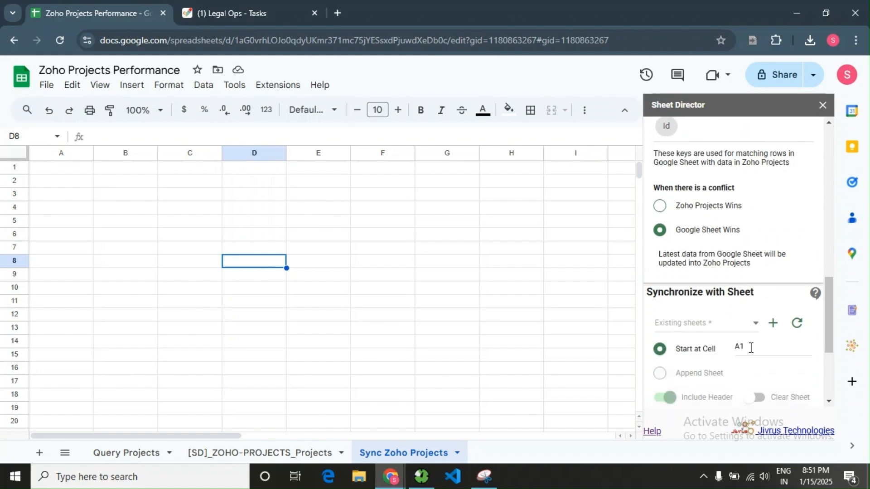
left_click(725, 322)
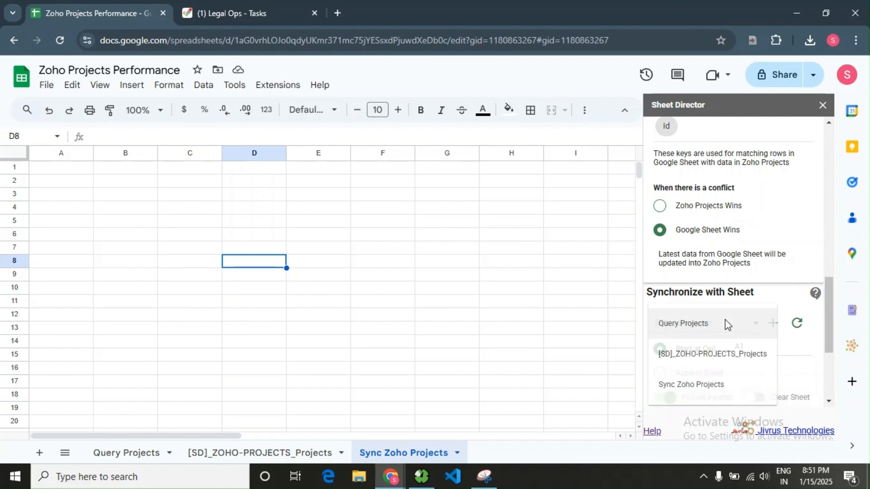
left_click(733, 391)
scroll(729, 377, "down", 2)
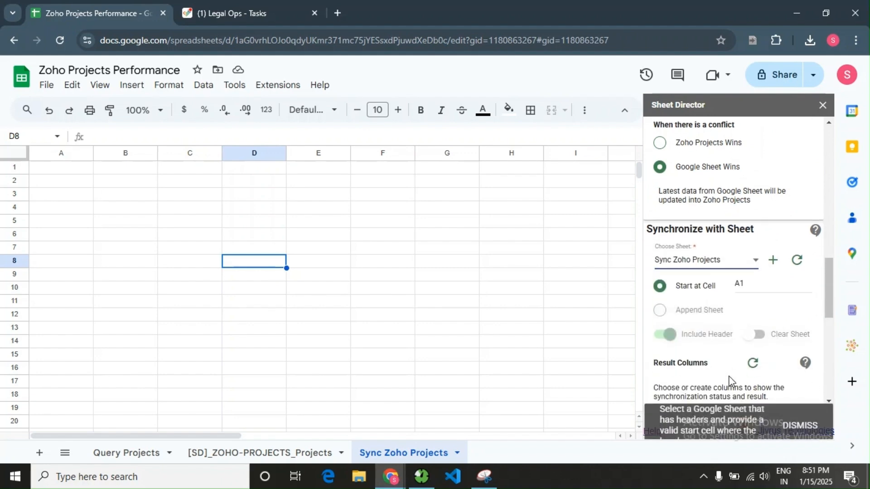
left_click(753, 285)
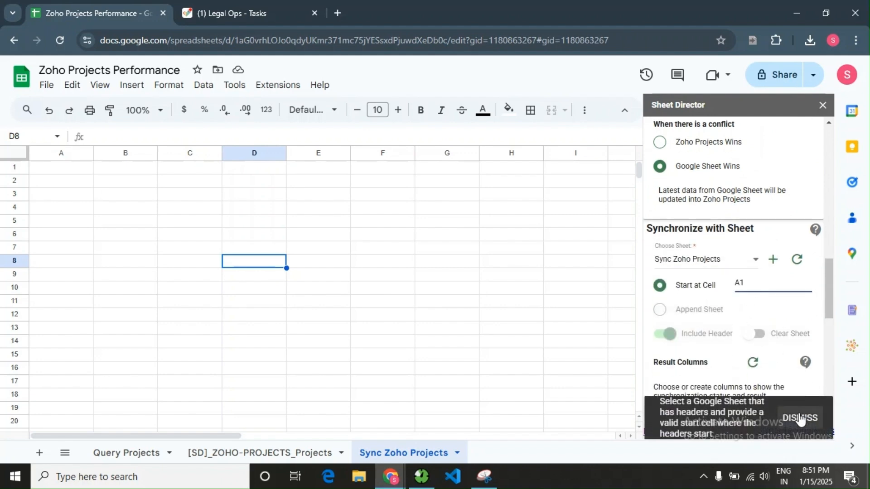
left_click(800, 417)
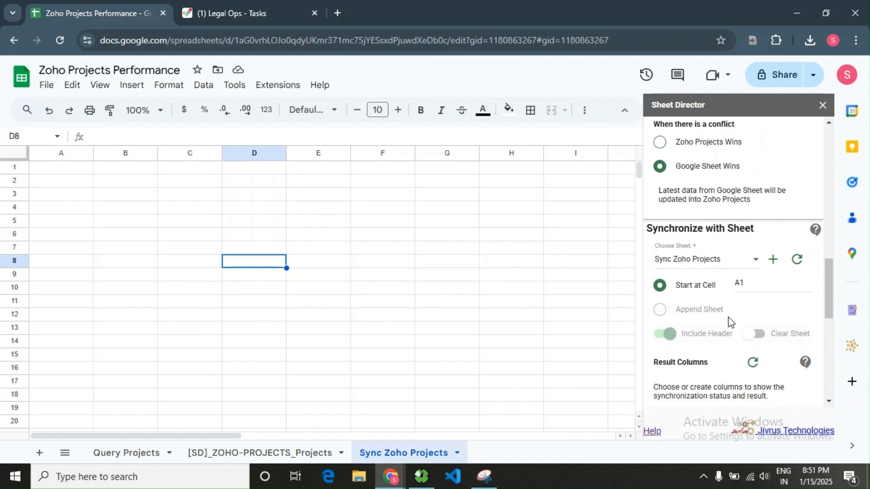
Execute the sync service and get the Zoho Projects records into the empty sheet first, dismissing the table conversion suggestion.
scroll(729, 322, "down", 2)
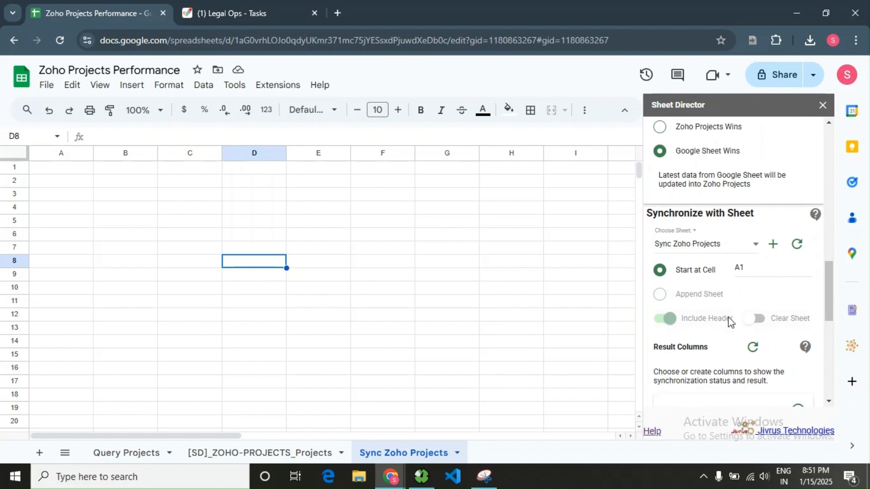
scroll(729, 322, "down", 5)
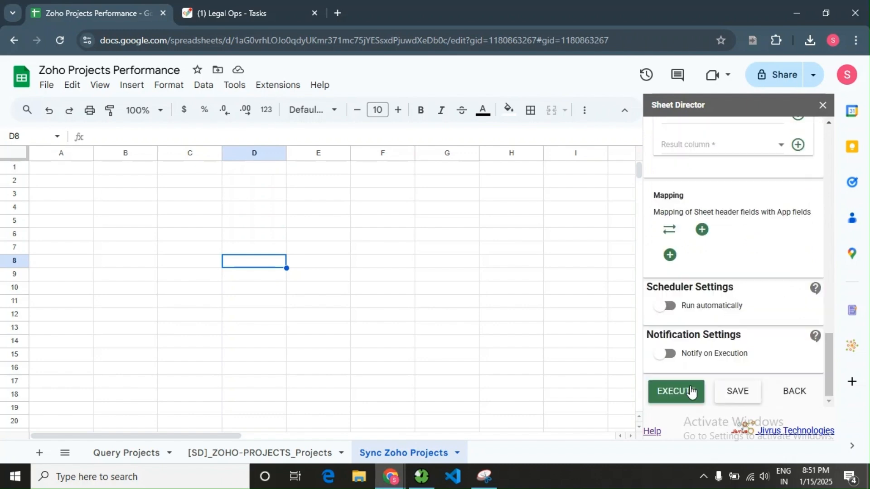
left_click(678, 390)
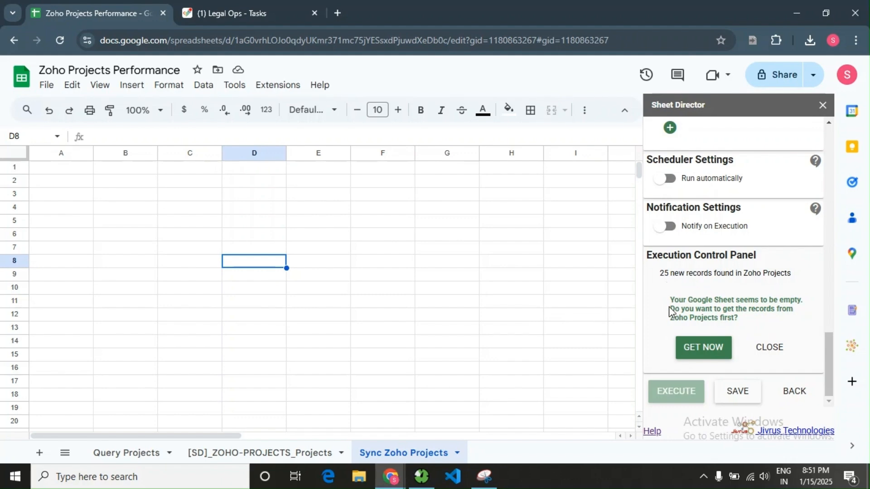
left_click_drag(669, 311, 779, 309)
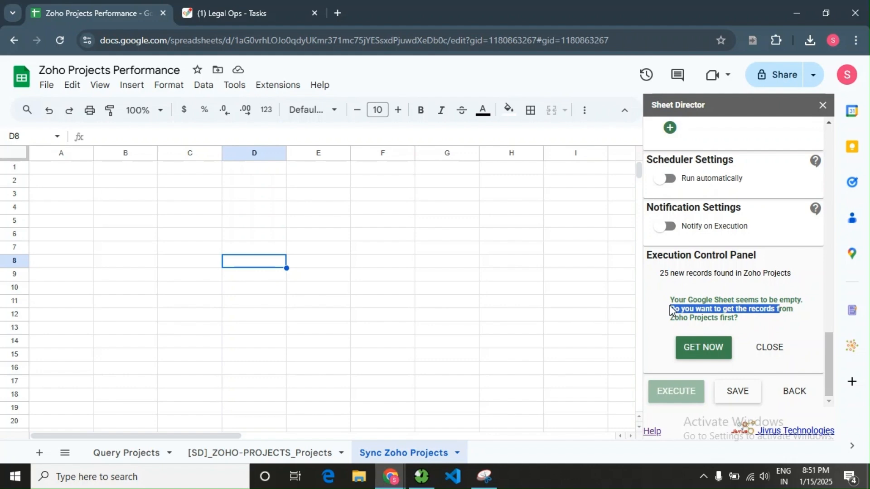
left_click_drag(670, 299, 760, 321)
left_click(760, 321)
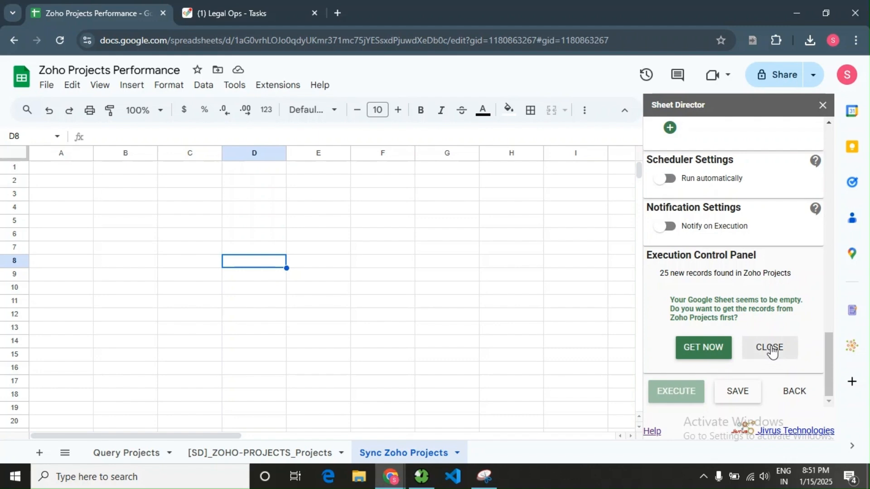
left_click(705, 349)
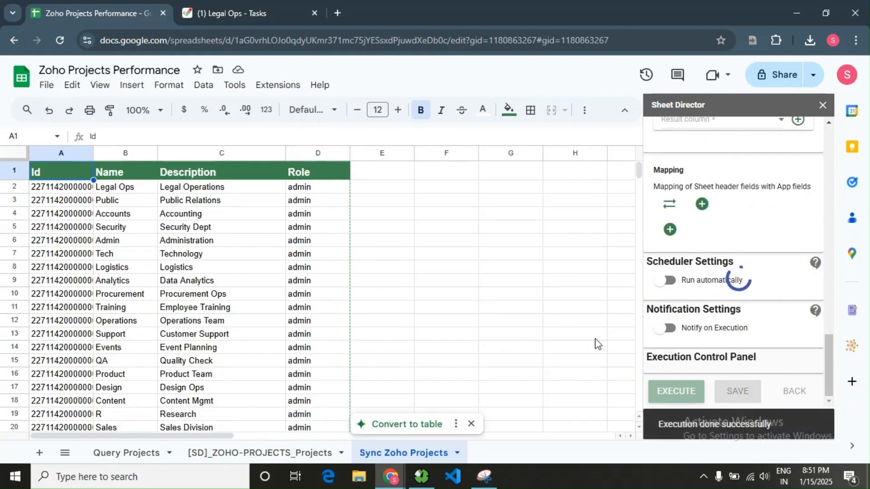
left_click(471, 423)
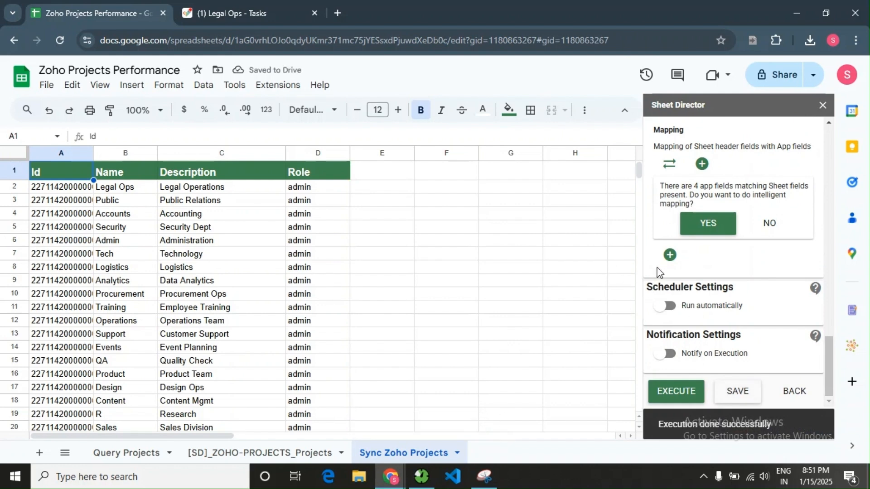
Accept the intelligent mapping of the matching sheet and app fields, and review the mapped Name, Role, Id and Description fields.
scroll(653, 288, "up", 1)
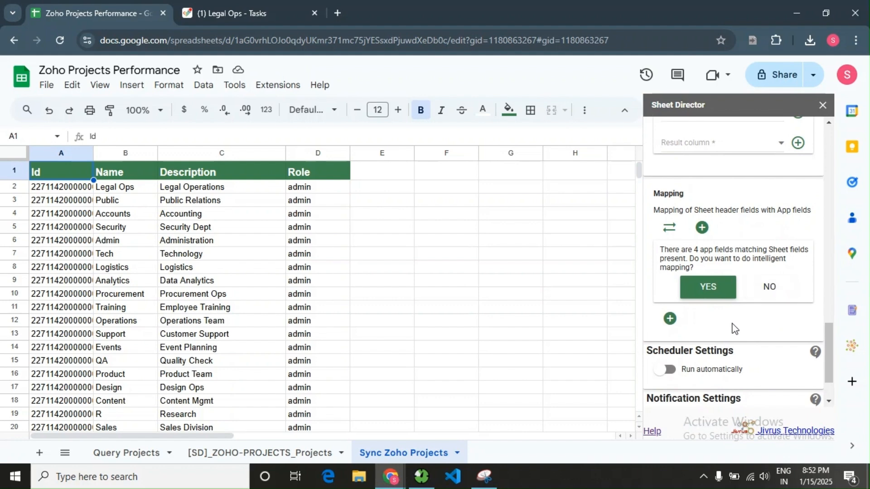
left_click(708, 287)
scroll(723, 299, "down", 1)
scroll(723, 299, "down", 3)
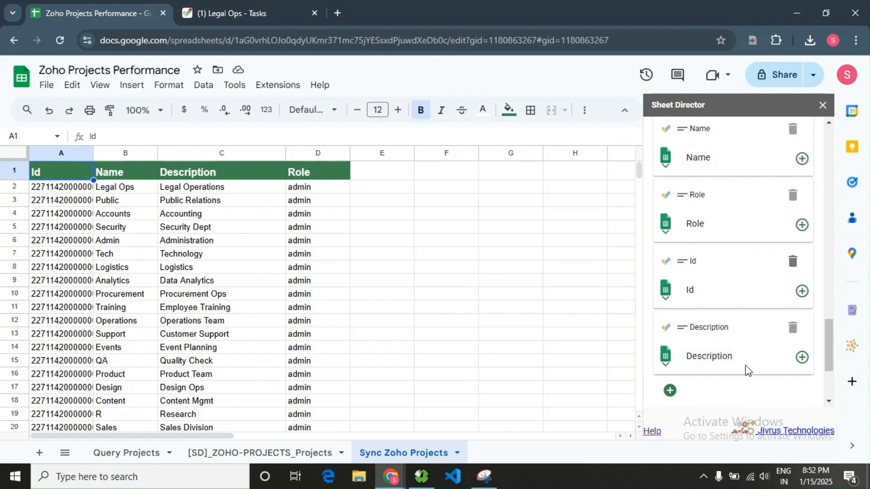
scroll(758, 386, "up", 1)
scroll(758, 386, "down", 2)
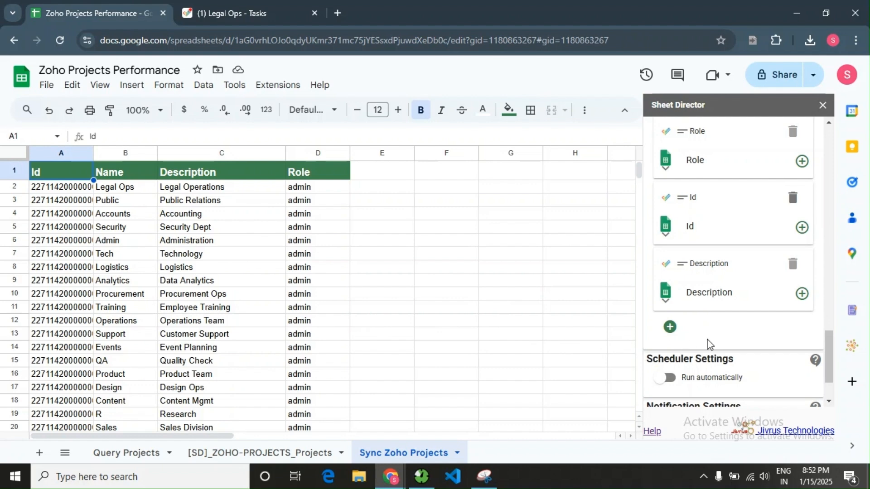
Create new status and result columns in the sheet for the synchronization outcome.
scroll(709, 341, "up", 5)
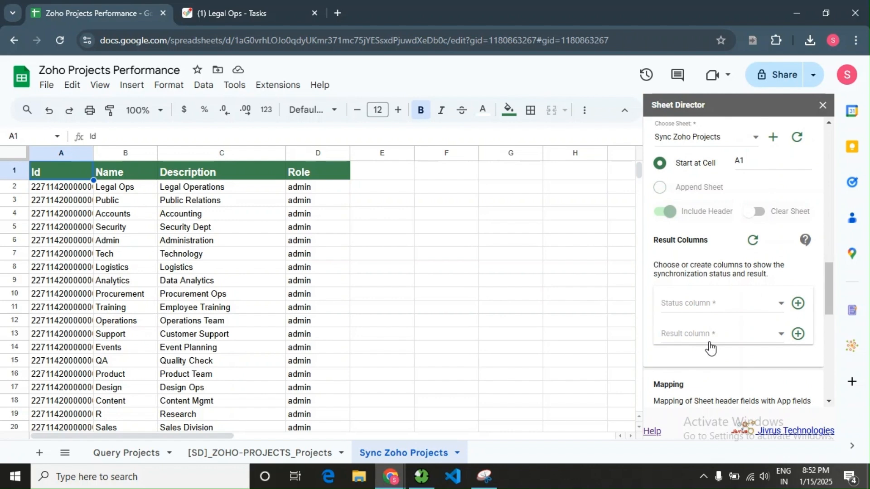
left_click(797, 303)
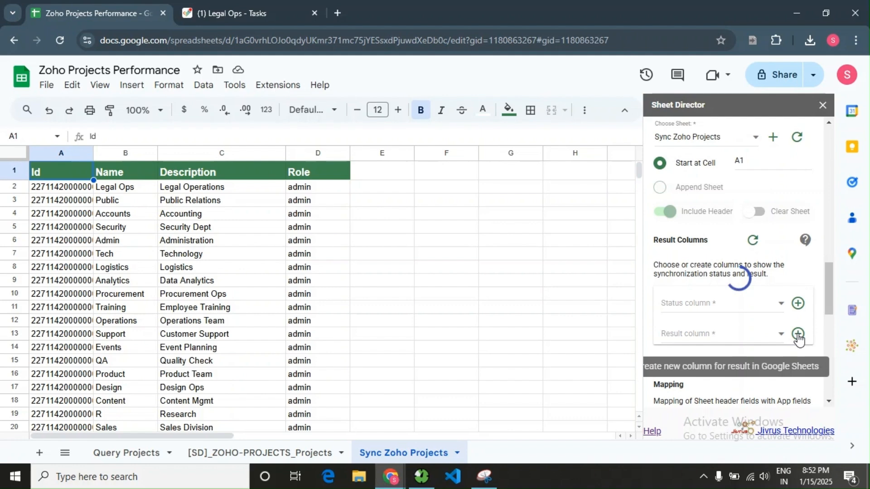
left_click(798, 335)
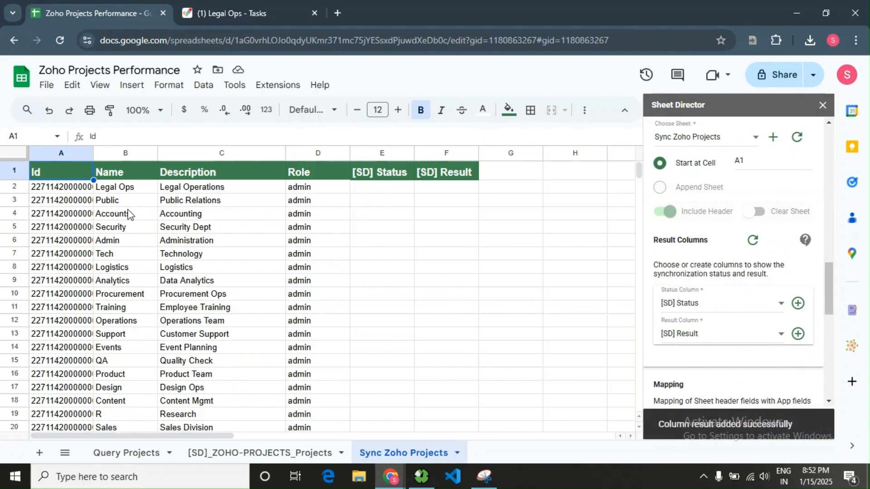
Change the name in B2 to Legal Ops Project and the description in C2 to Legal Operations Details.
double_click(135, 191)
type("Project")
key("Tab")
key("Return")
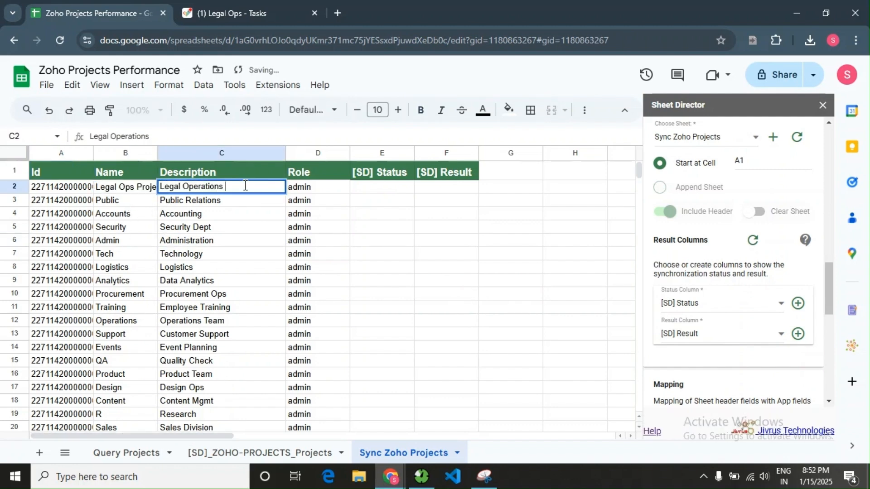
type("Details")
Change the name in B3 to Public Welfare and the description in C3 to Public Relations Project.
double_click(119, 200)
type("Welfare")
left_click(243, 244)
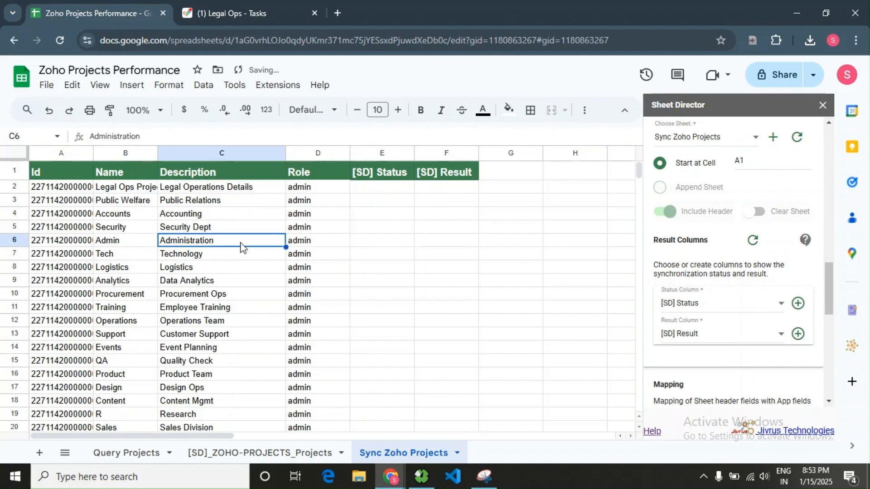
double_click(234, 203)
type("Project")
Change the name in B4 to Accounts Data and the description in C4 to Accounting Details.
double_click(132, 213)
type("Data")
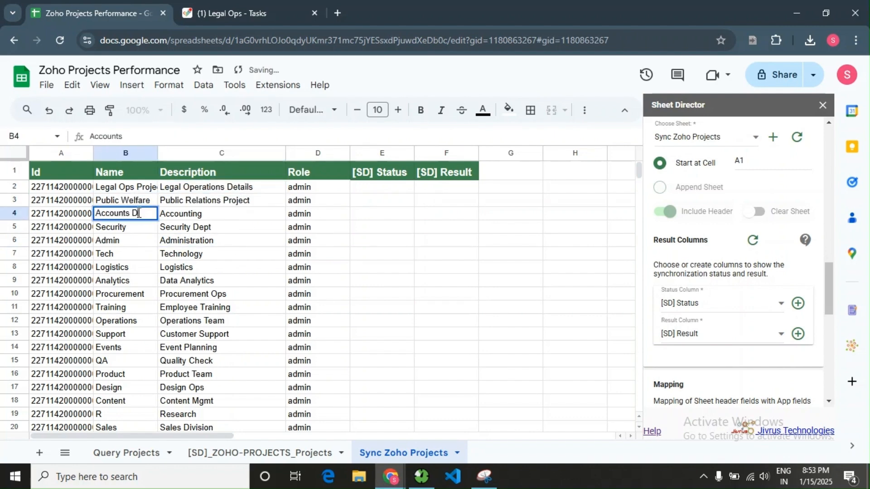
double_click(219, 213)
type("Details")
left_click(385, 267)
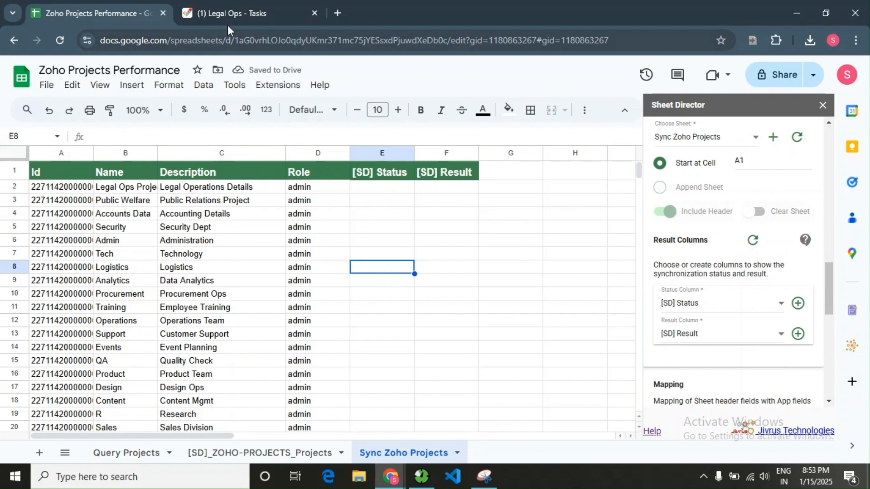
Switch to Zoho Projects and open the details of the Legal Ops project to check its name and description.
left_click(249, 1)
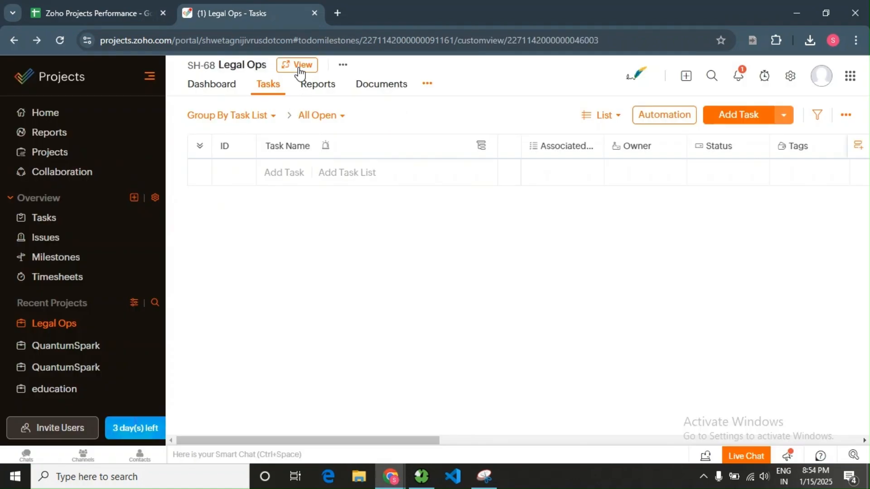
left_click(299, 66)
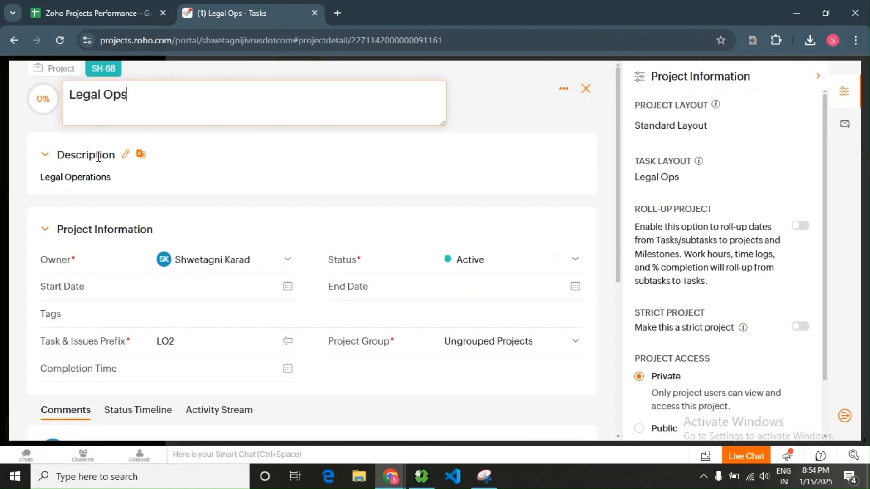
left_click_drag(65, 188, 81, 187)
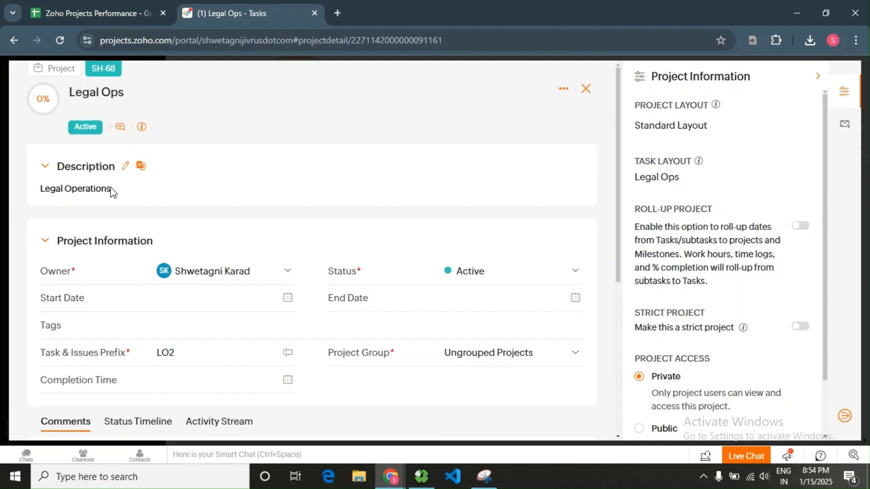
Return to the Sync Zoho Projects sheet, execute the synchronization, review its record summary and start syncing to Zoho Projects.
left_click(81, 7)
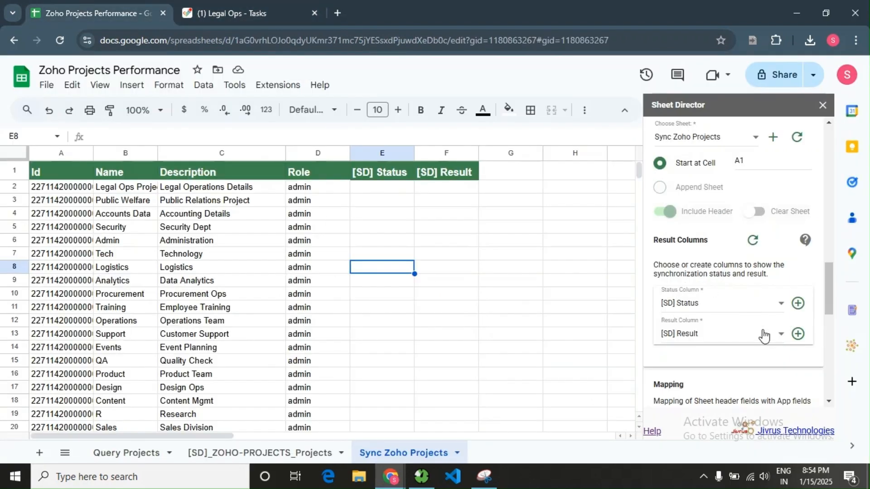
scroll(761, 334, "down", 10)
left_click(668, 389)
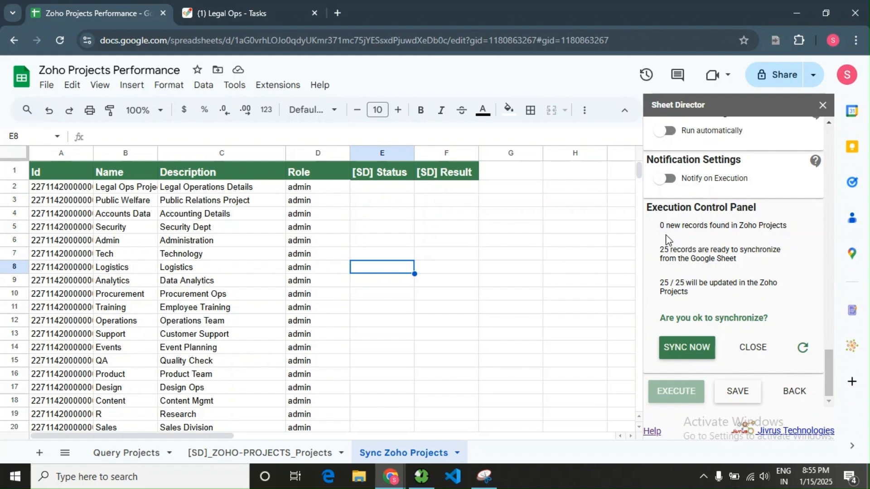
left_click_drag(667, 225, 796, 230)
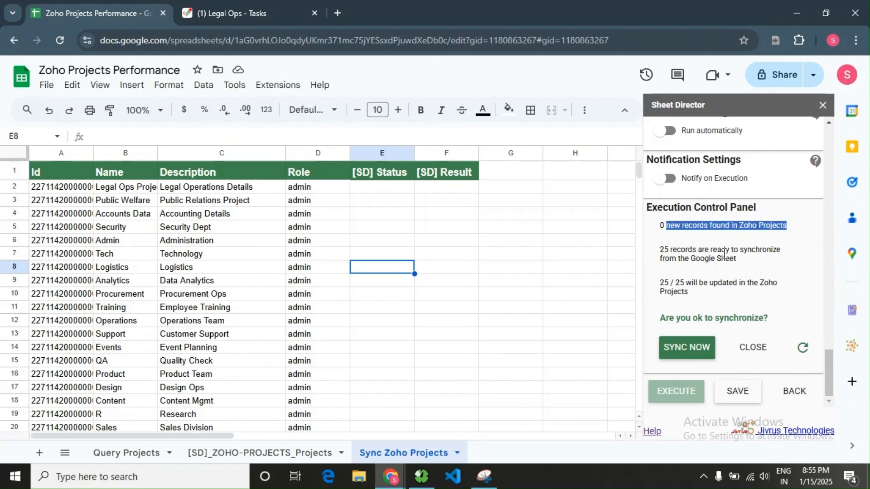
left_click_drag(658, 252, 740, 261)
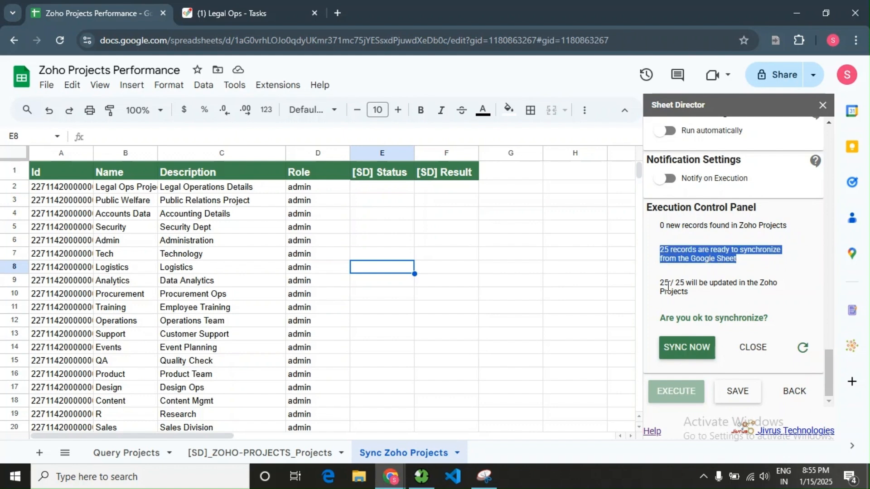
left_click_drag(661, 283, 720, 299)
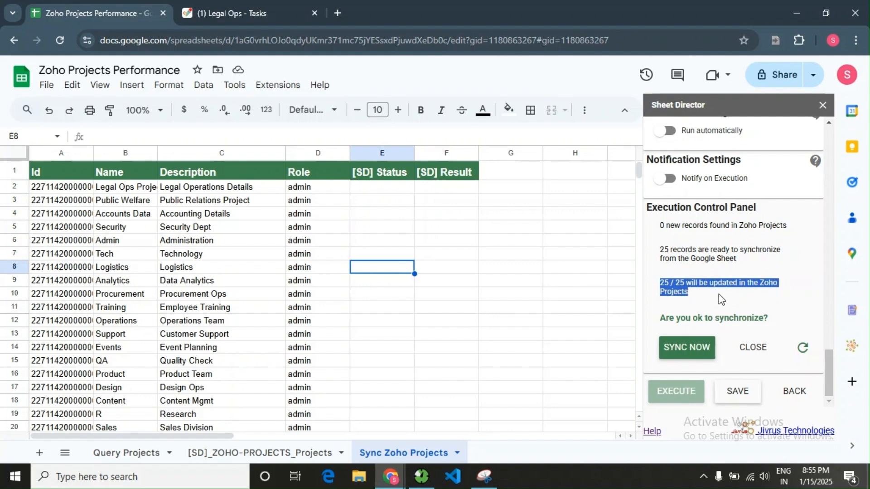
left_click(718, 294)
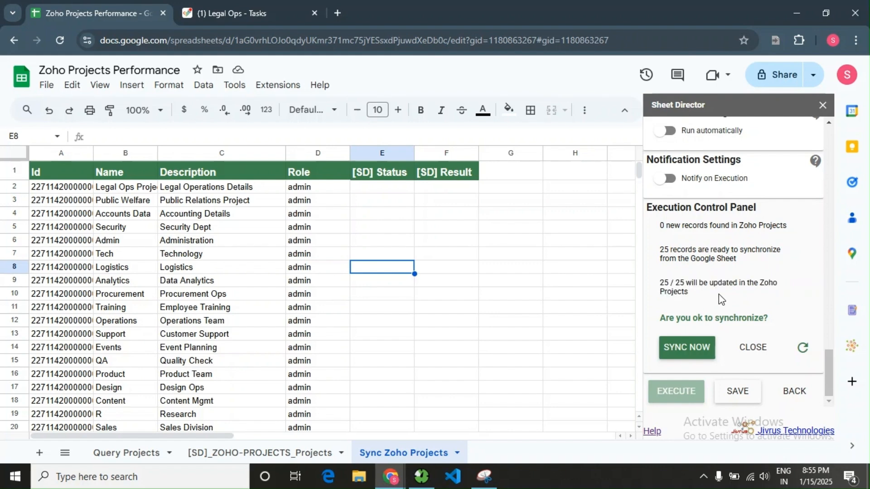
left_click_drag(661, 320, 772, 321)
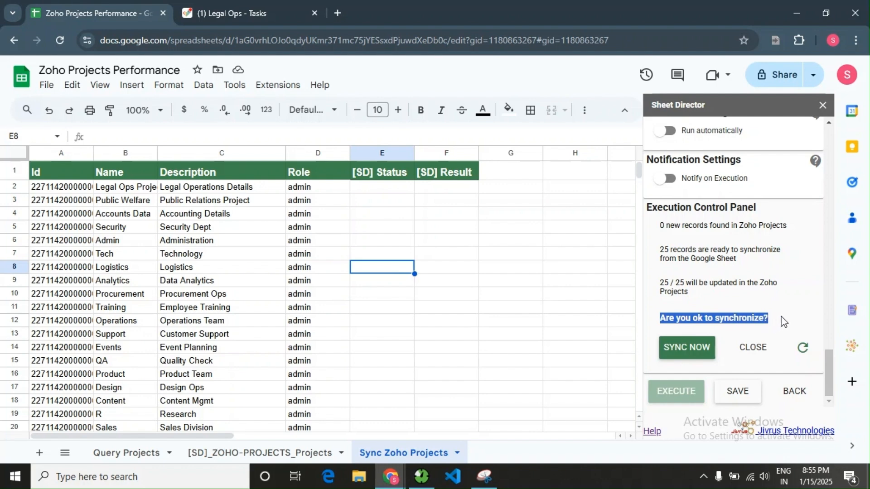
left_click(785, 322)
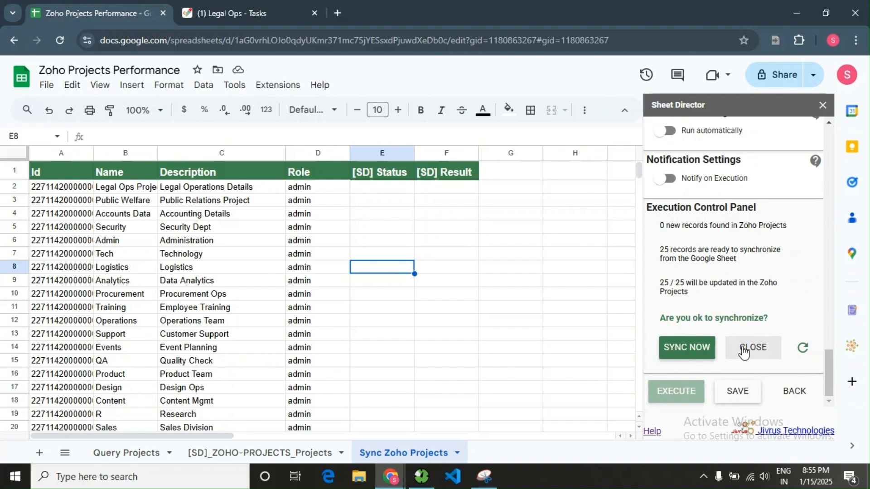
left_click(689, 352)
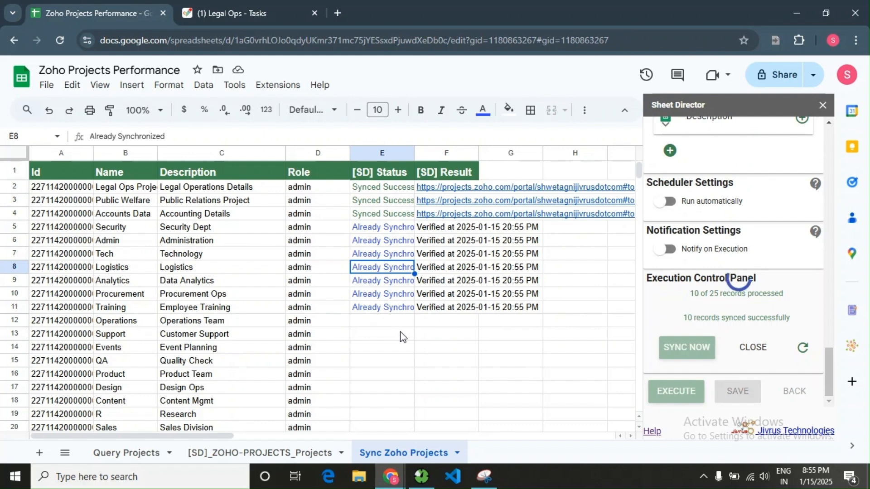
Check the full synchronization status texts in cells E2 and E5.
double_click(380, 188)
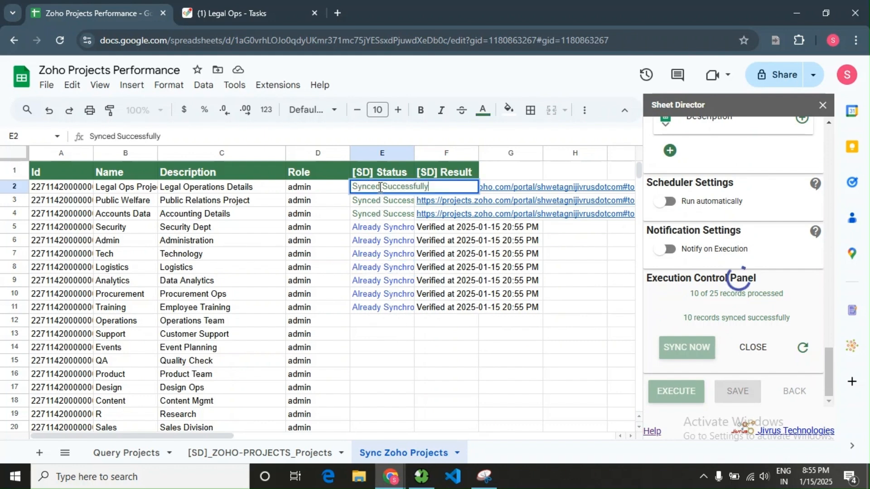
left_click(455, 336)
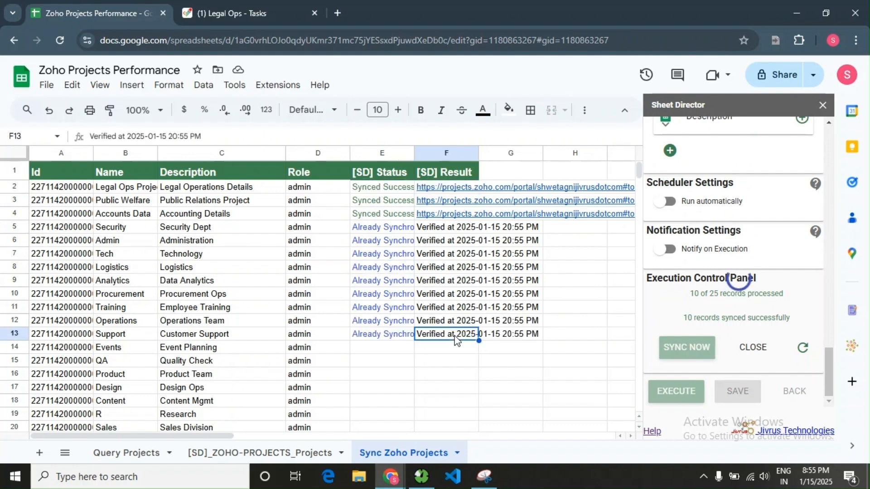
left_click(384, 232)
double_click(384, 232)
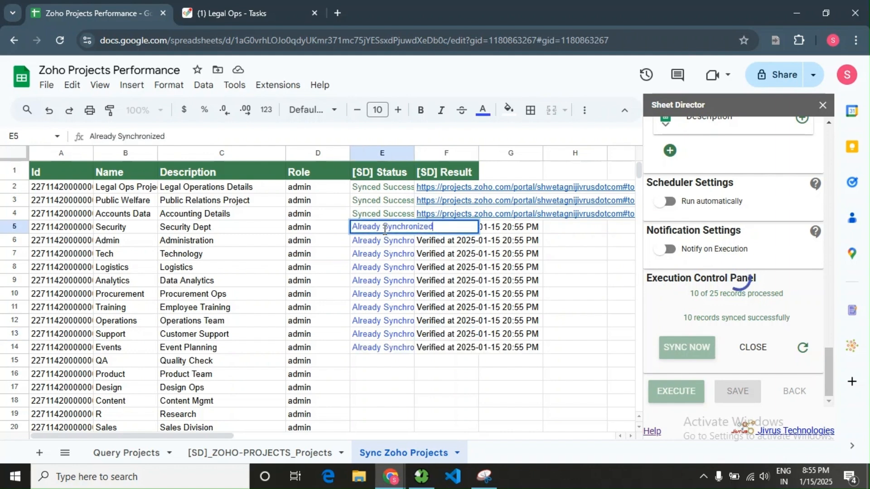
left_click(561, 269)
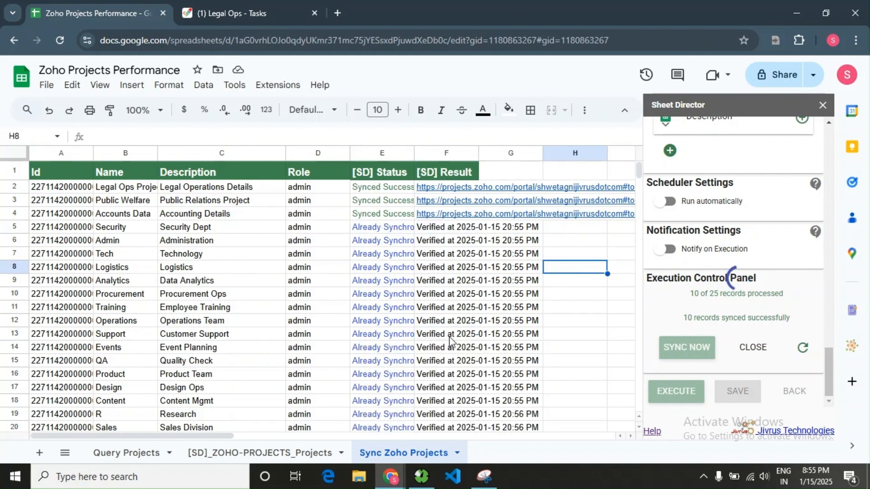
Switch to Zoho Projects, reload the Legal Ops project details and check the project's name and description.
left_click(237, 2)
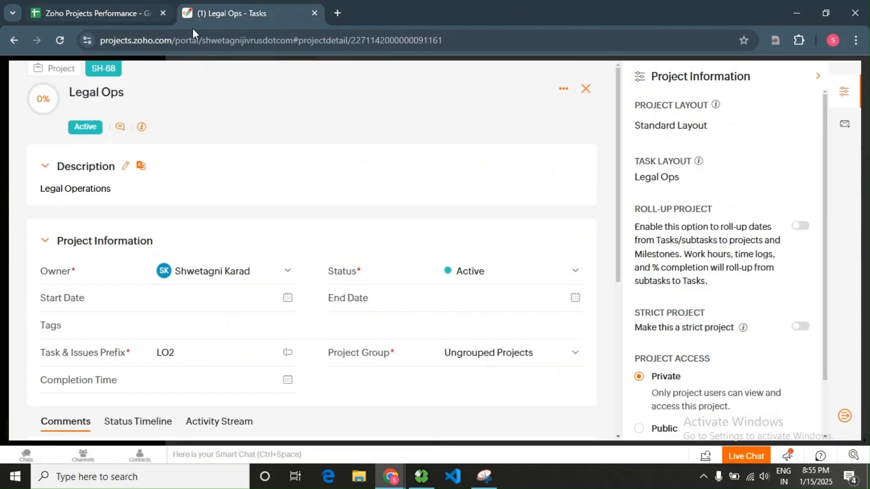
left_click(61, 39)
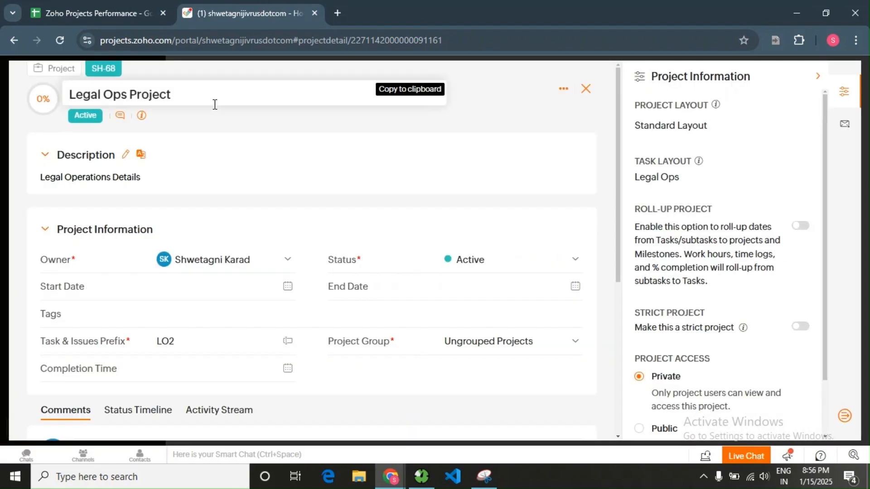
left_click(196, 88)
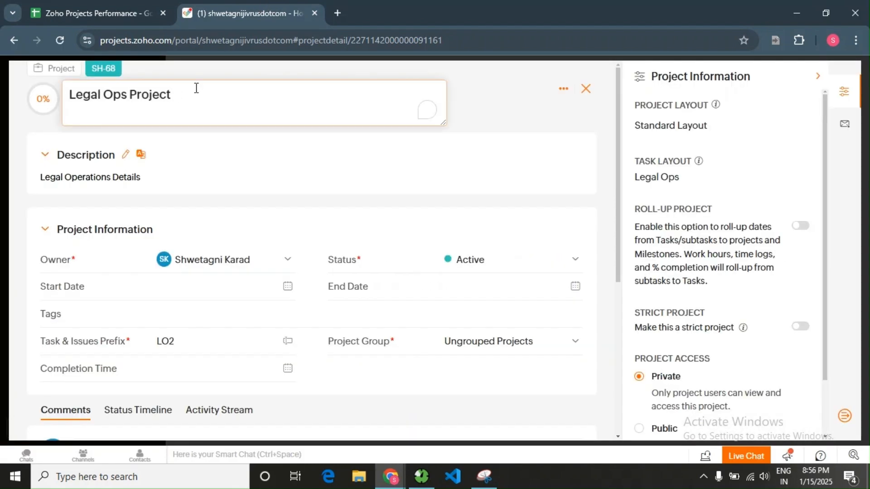
left_click_drag(196, 88, 68, 94)
left_click(95, 181)
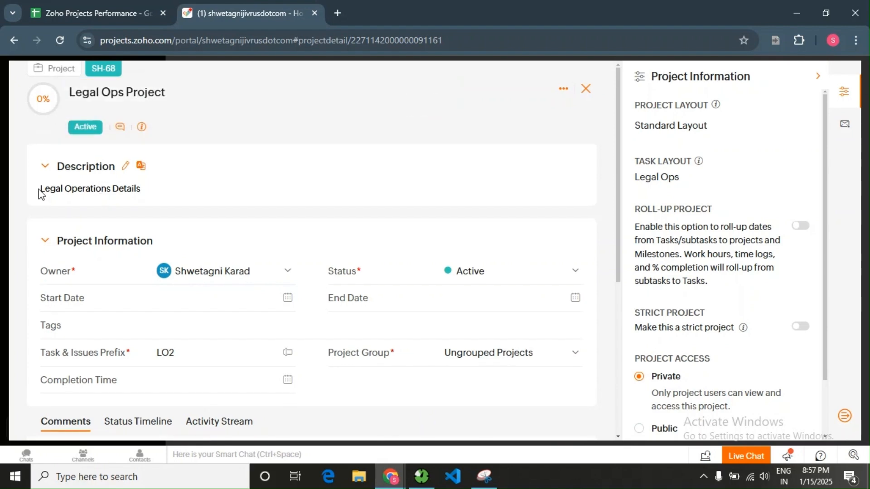
left_click_drag(40, 190, 135, 188)
left_click(132, 186)
Return to the sheet, close the execution summary and set the conflict rule to Zoho Projects Wins.
left_click(91, 7)
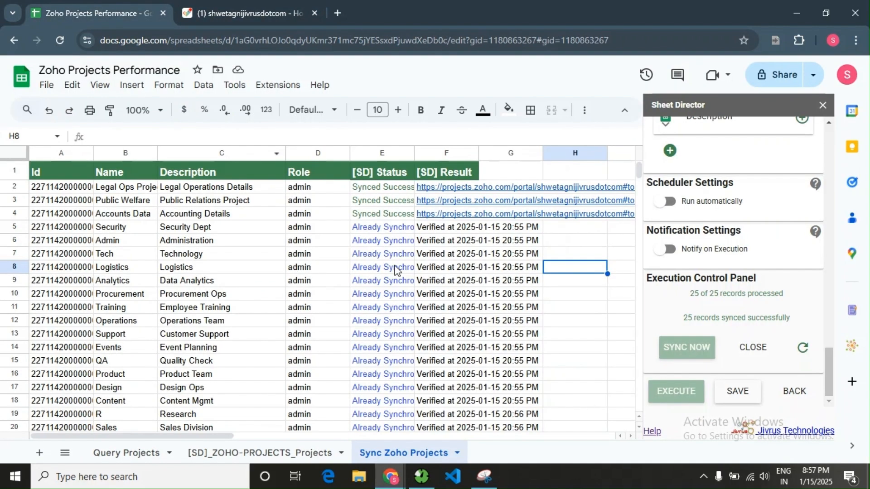
left_click(748, 347)
scroll(713, 285, "up", 5)
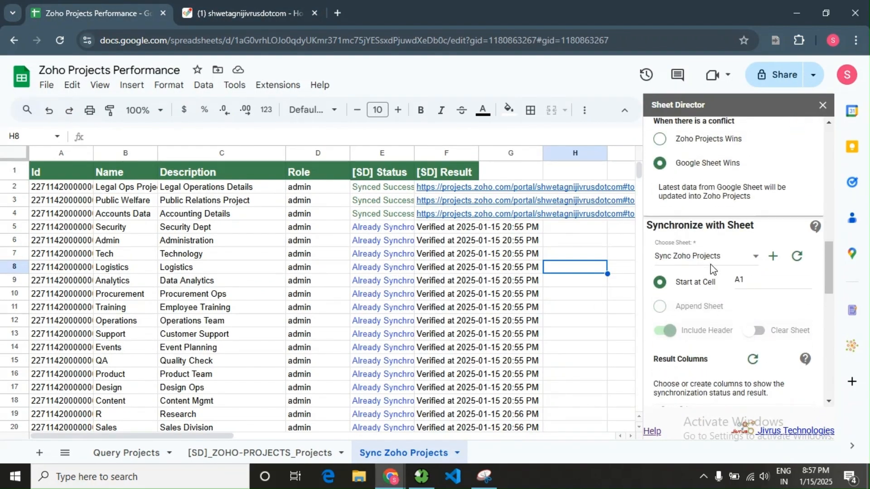
scroll(713, 269, "up", 2)
left_click(705, 203)
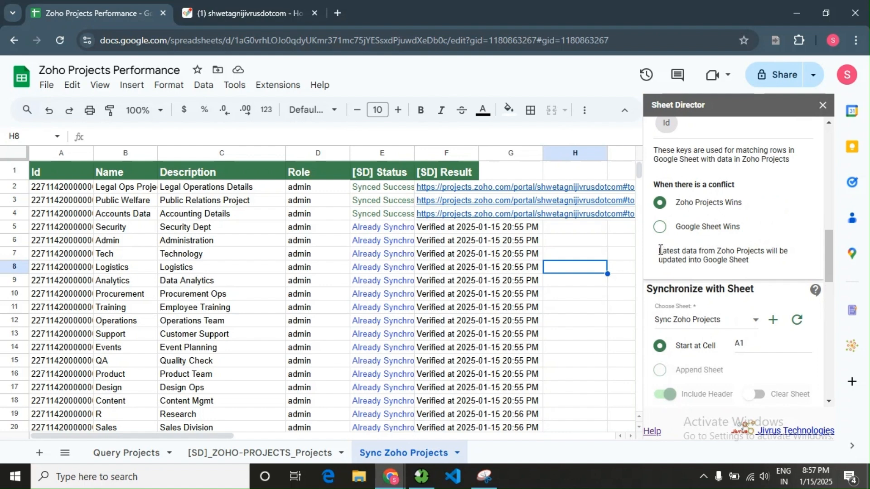
left_click_drag(659, 250, 765, 267)
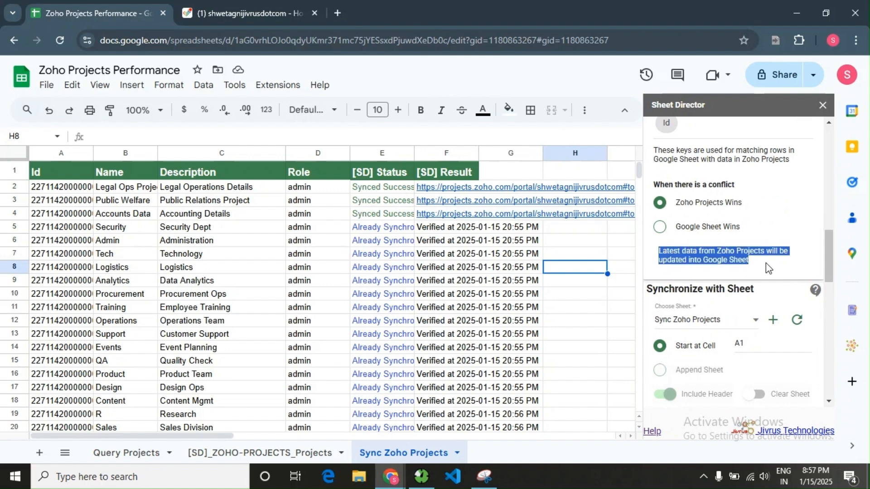
left_click(765, 269)
Clear the synchronization statuses and results in E2:F38, below the [SD] Status and [SD] Result headers.
left_click_drag(368, 189, 446, 435)
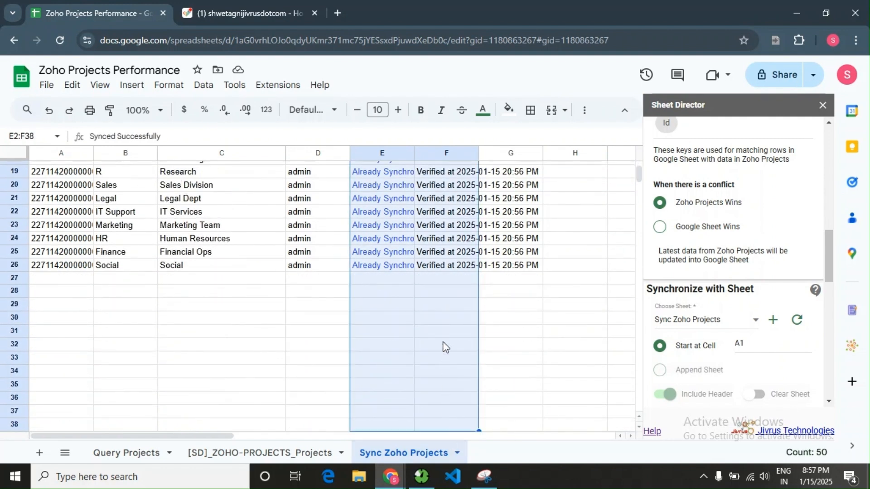
key("Delete")
scroll(441, 317, "up", 5)
left_click(513, 310)
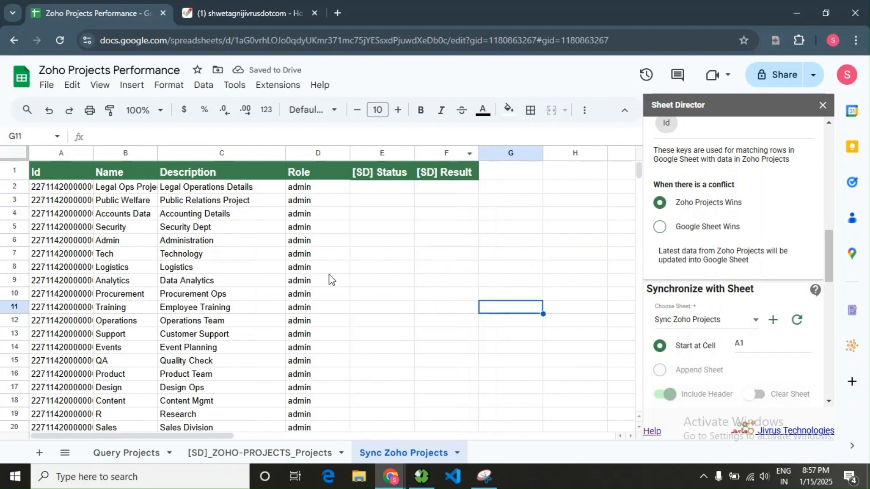
Change the project name in B2 to Legal Actions.
double_click(123, 187)
key("BackSpace")
key("BackSpace")
key("BackSpace")
key("BackSpace")
key("BackSpace")
key("BackSpace")
key("BackSpace")
key("BackSpace")
key("BackSpace")
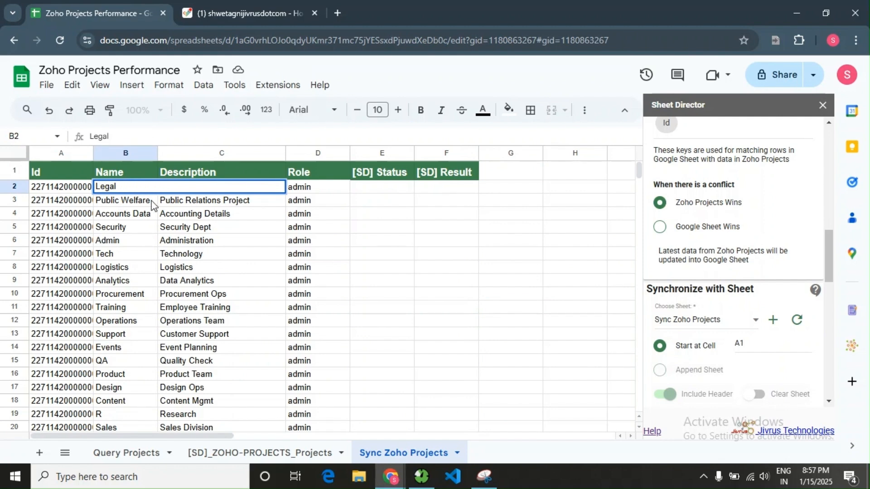
type("Actions")
key("Tab")
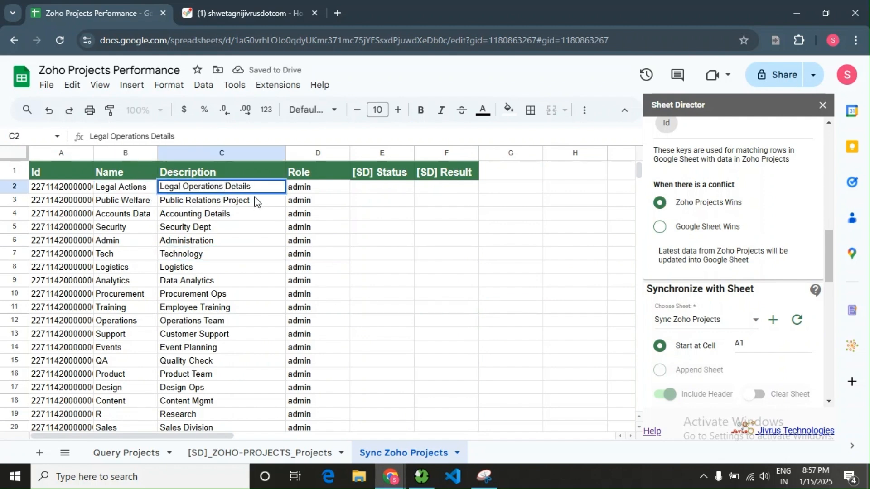
Change the project description in C2 to Legal Actions Data.
key("Return")
key("BackSpace")
key("BackSpace")
key("BackSpace")
key("BackSpace")
key("BackSpace")
key("BackSpace")
key("BackSpace")
key("BackSpace")
key("BackSpace")
key("BackSpace")
key("BackSpace")
key("BackSpace")
key("BackSpace")
key("BackSpace")
key("BackSpace")
key("BackSpace")
key("BackSpace")
key("BackSpace")
key("BackSpace")
type("Actions Data")
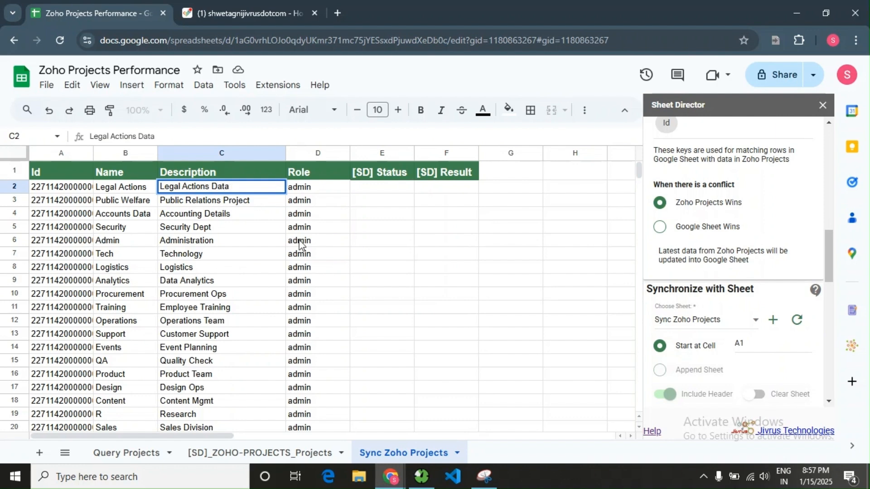
left_click(366, 254)
left_click(199, 187)
left_click(133, 187)
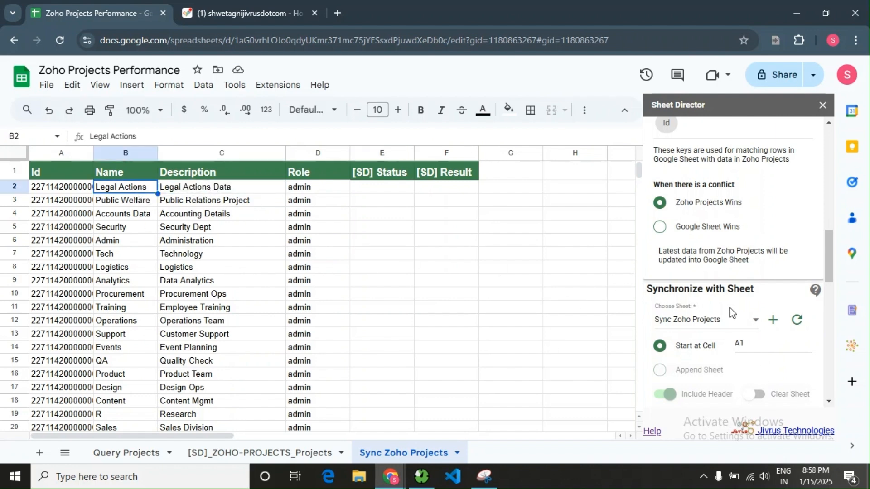
Execute the synchronization, sync the records from Zoho Projects into the sheet, and check the name and description in row 2.
scroll(721, 318, "down", 5)
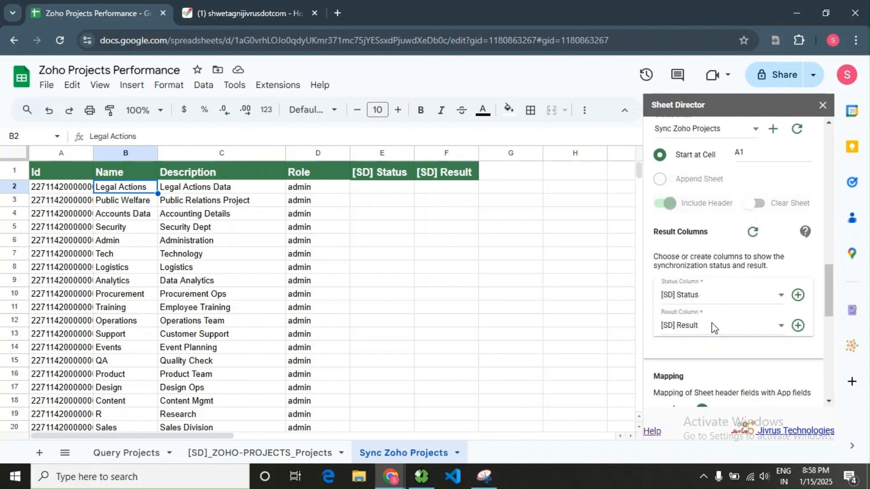
scroll(713, 328, "down", 10)
scroll(712, 329, "up", 10)
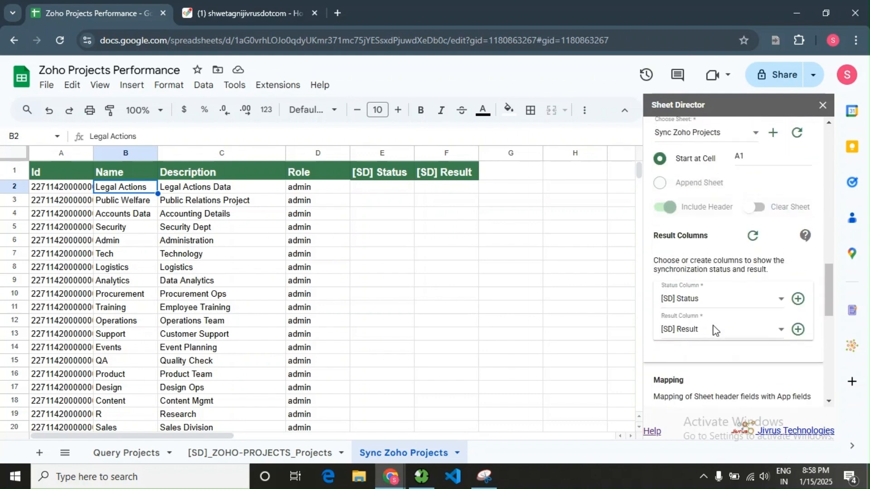
scroll(712, 330, "up", 5)
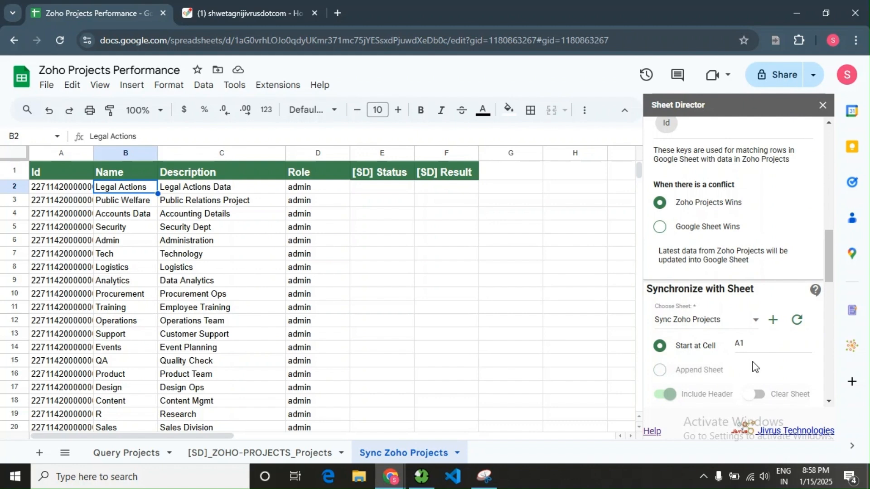
left_click(760, 344)
scroll(760, 344, "down", 10)
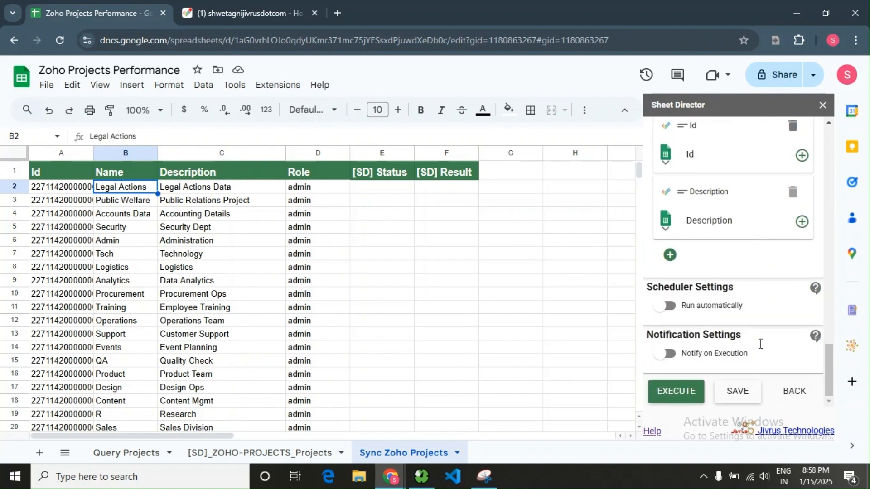
left_click(679, 397)
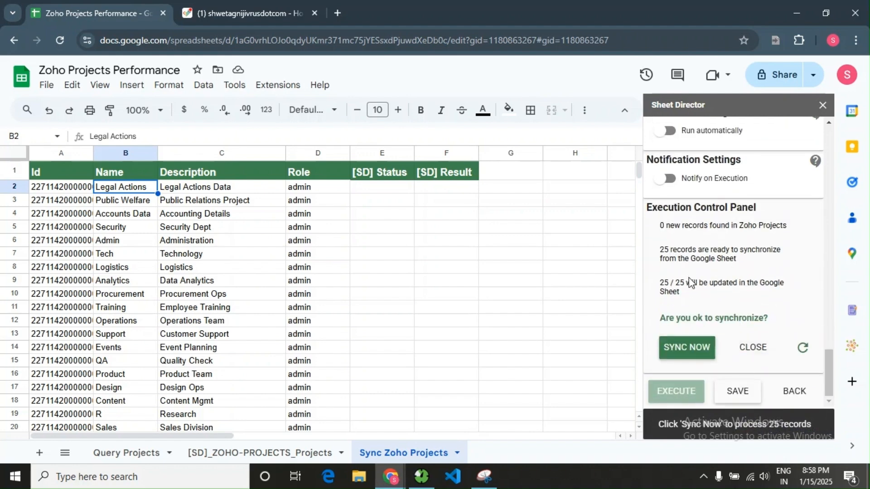
left_click(707, 357)
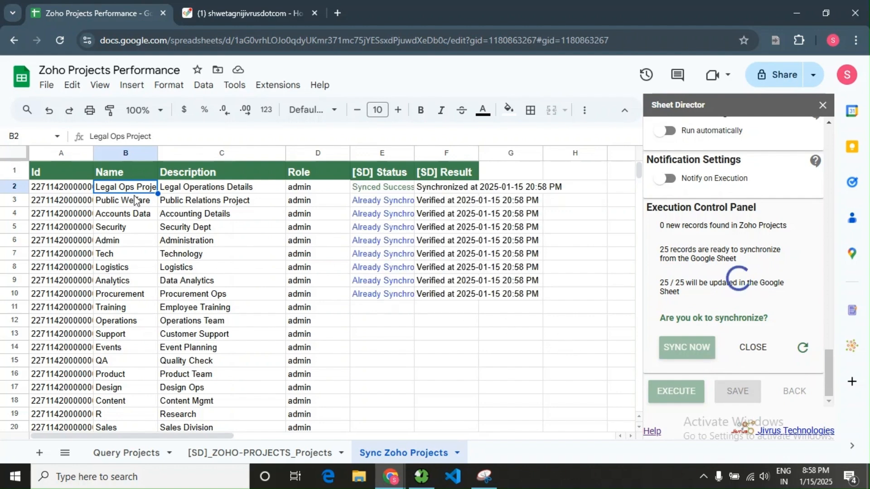
left_click(222, 190)
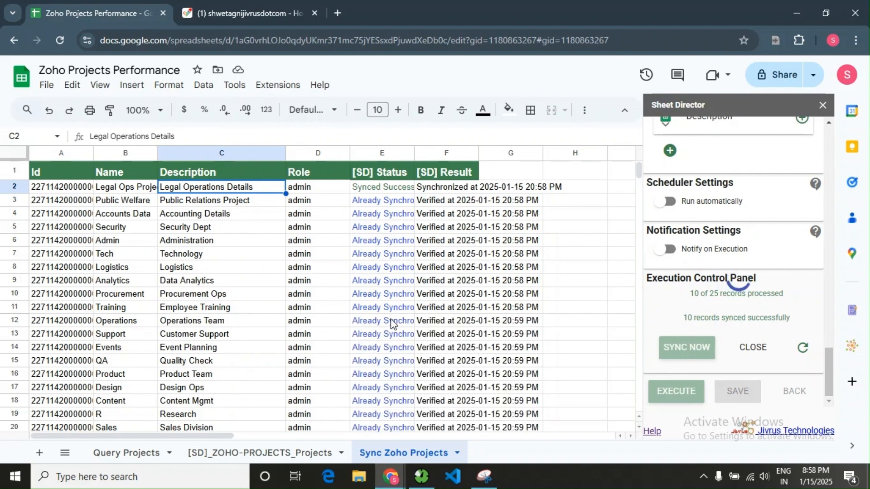
scroll(422, 345, "down", 3)
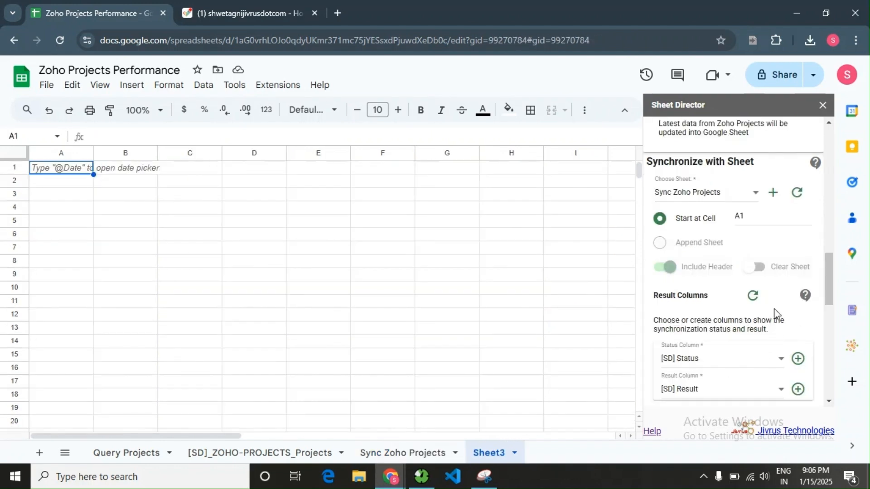
Set the synchronization start cell to B5, refresh the sheet list, and choose Sheet3 as the sheet to synchronize.
left_click(761, 217)
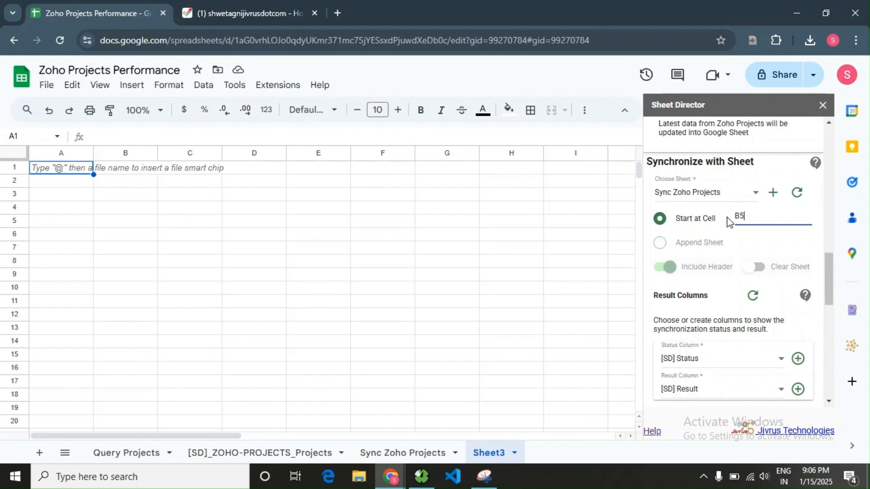
scroll(748, 311, "down", 2)
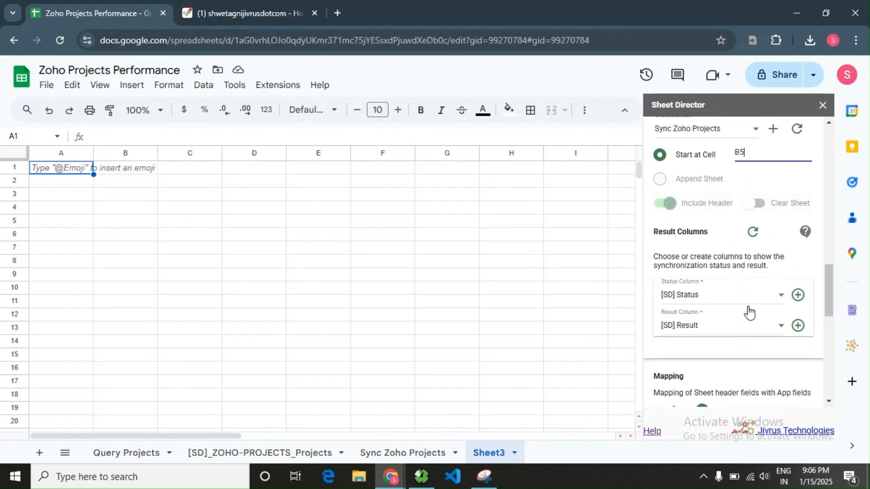
scroll(747, 310, "up", 2)
left_click(797, 192)
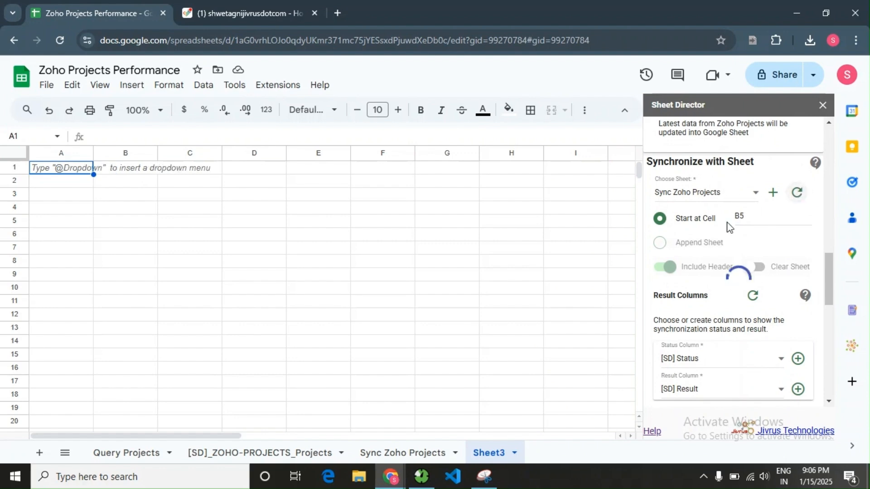
left_click(700, 198)
left_click(706, 233)
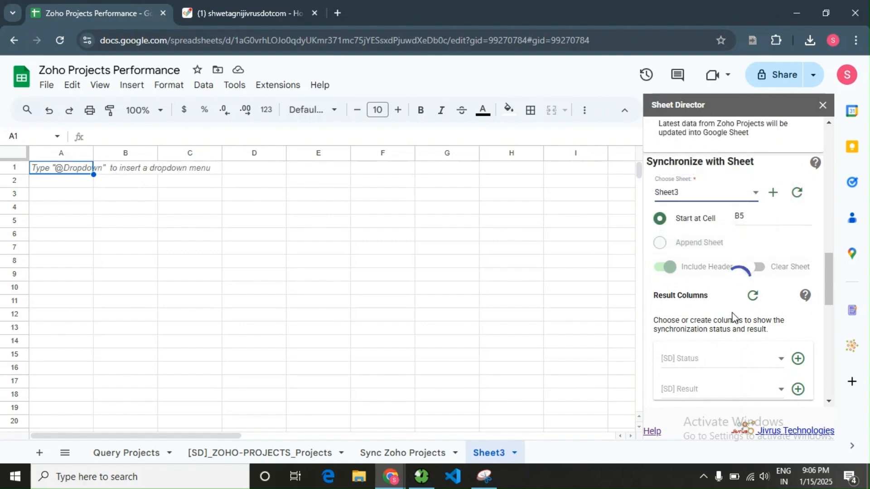
Execute the synchronization and get the project records from Zoho Projects into the empty Sheet3.
scroll(766, 316, "down", 10)
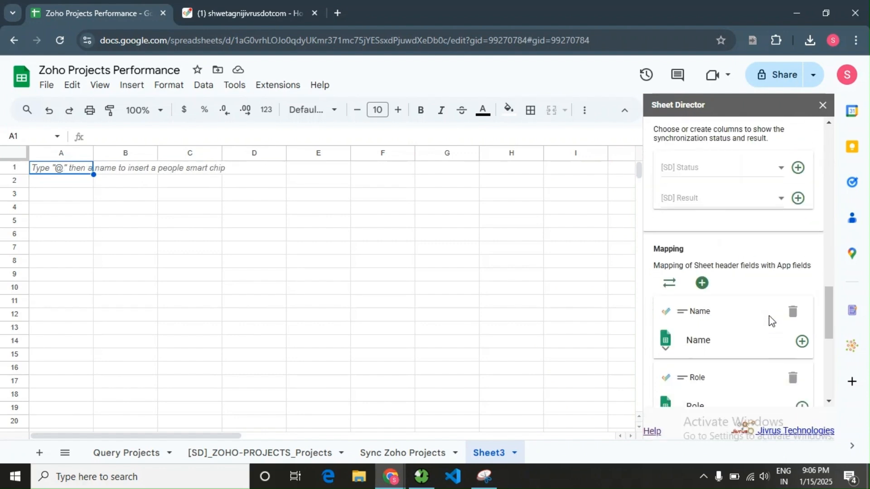
left_click(687, 391)
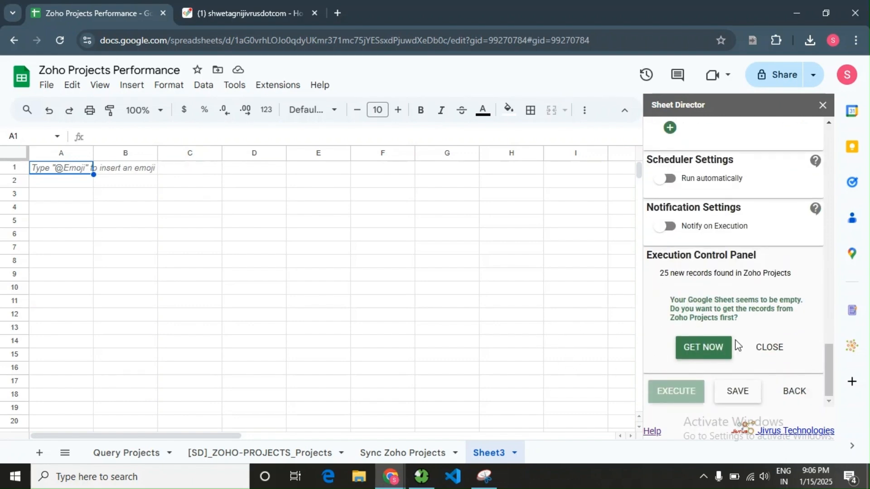
left_click(705, 351)
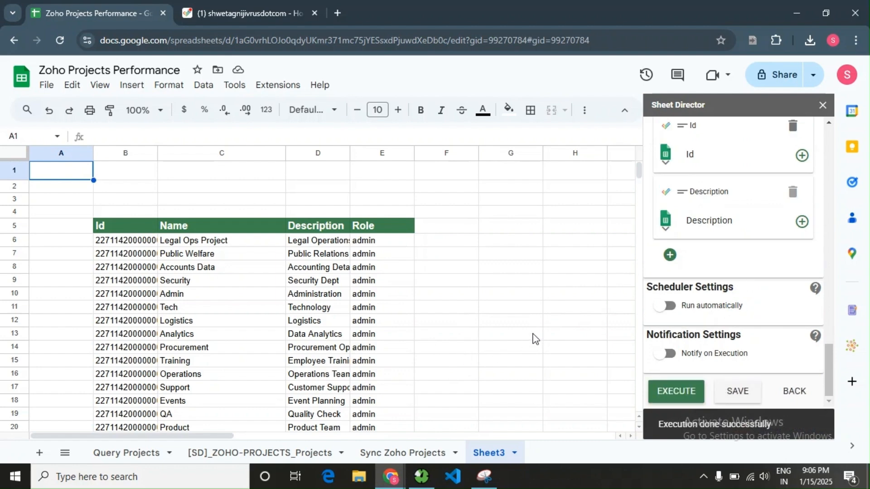
Create the [SD] Status and [SD] Result columns in Sheet3 for the synchronization status and result.
scroll(742, 335, "up", 8)
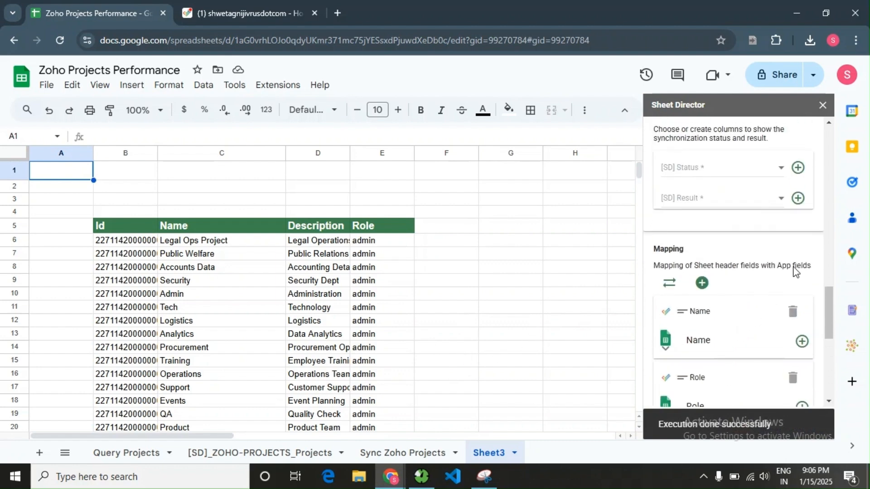
left_click(798, 167)
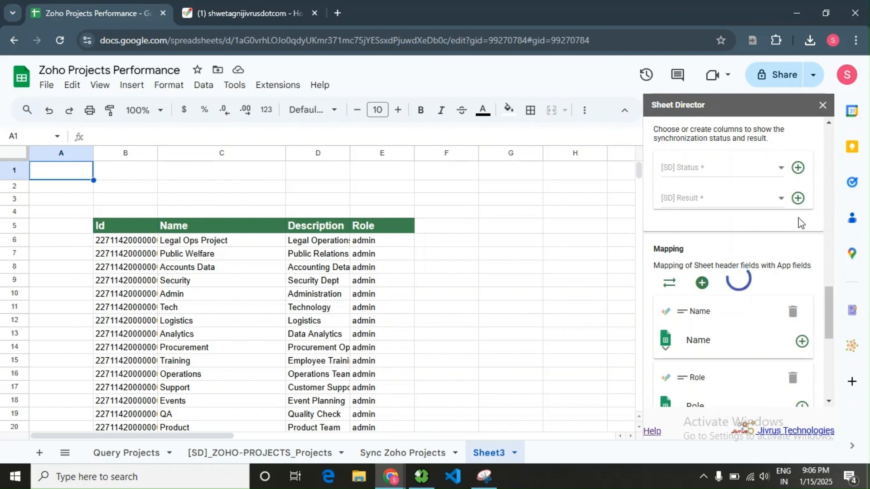
left_click(797, 200)
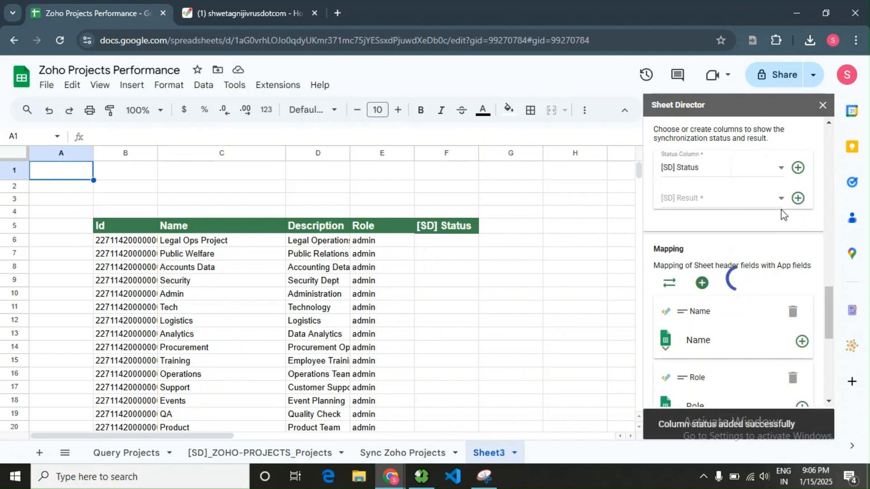
Execute the synchronization again, sync the Sheet3 records with Zoho Projects, and check the status and result of each row.
scroll(764, 321, "down", 4)
scroll(764, 321, "down", 3)
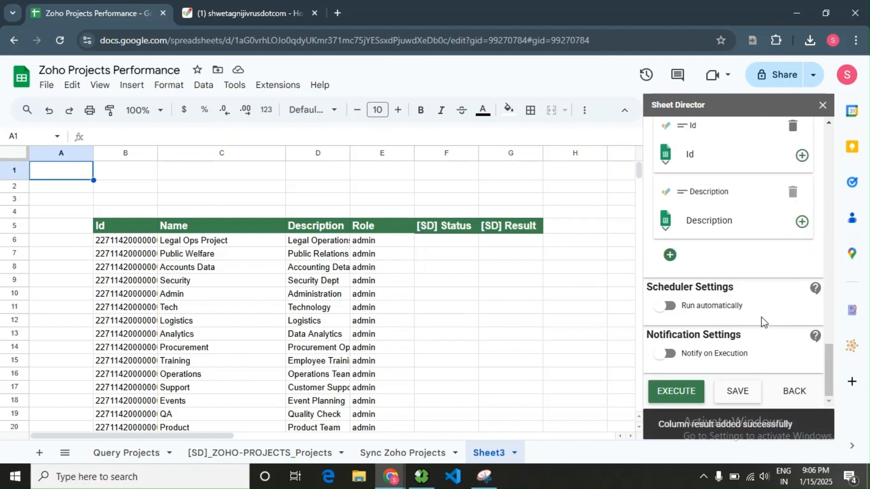
left_click(685, 392)
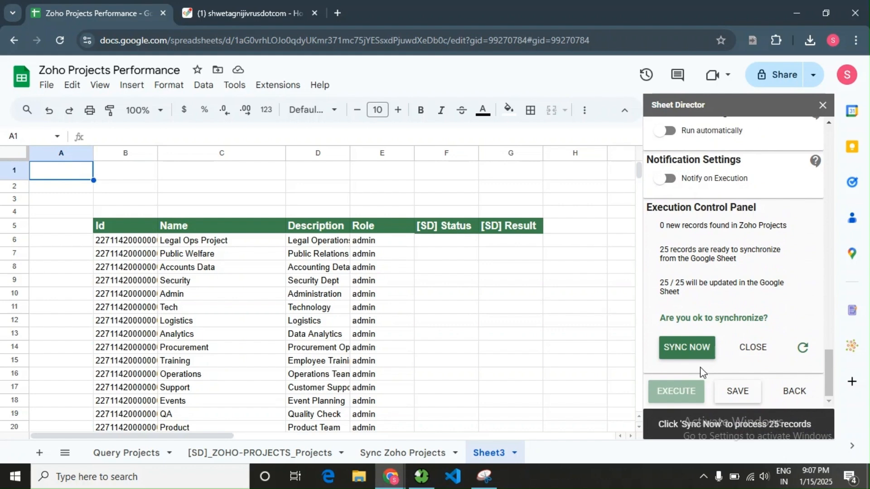
left_click(694, 349)
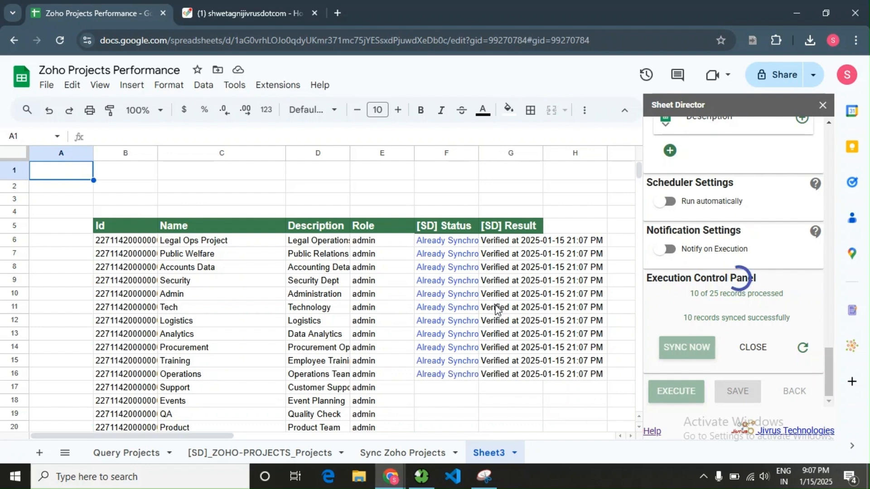
scroll(491, 311, "down", 3)
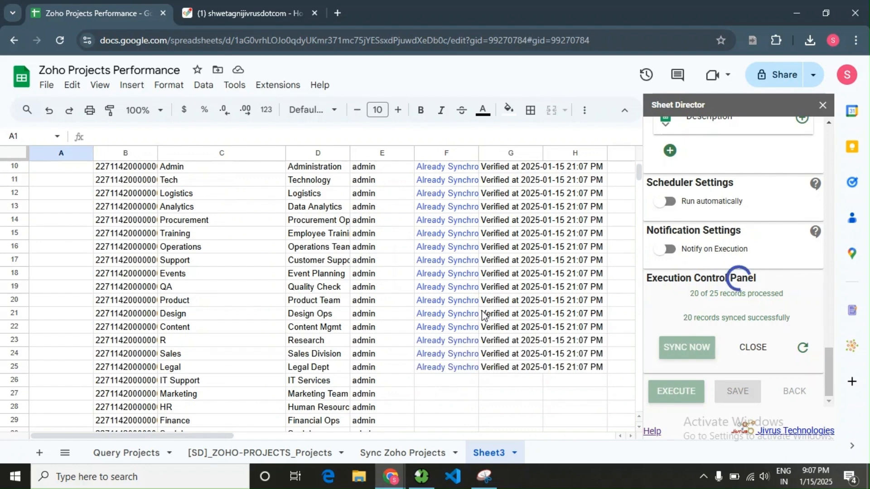
scroll(484, 316, "down", 3)
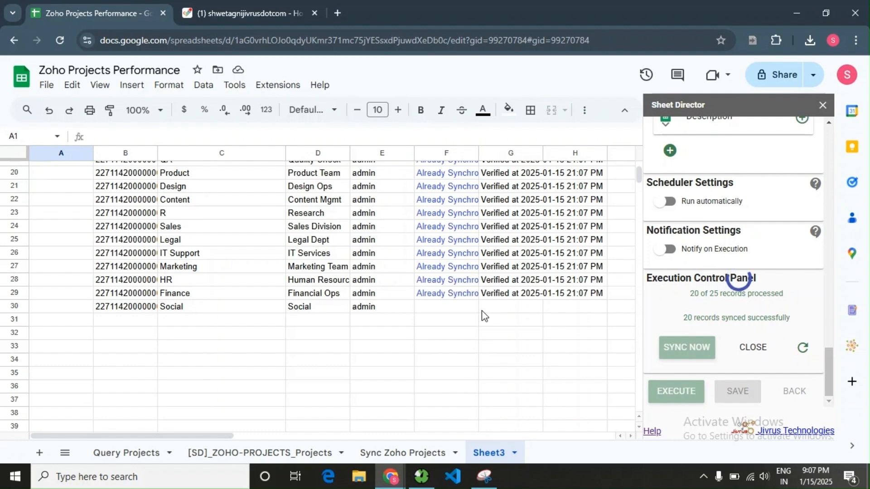
scroll(482, 311, "up", 7)
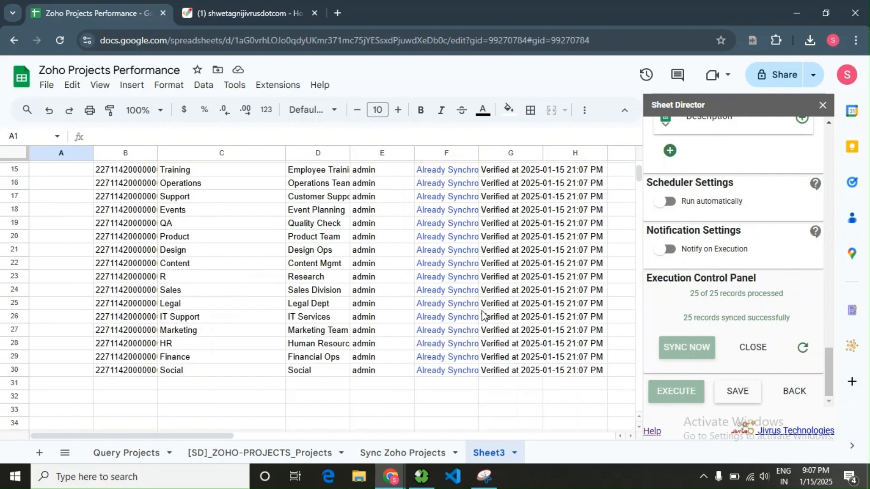